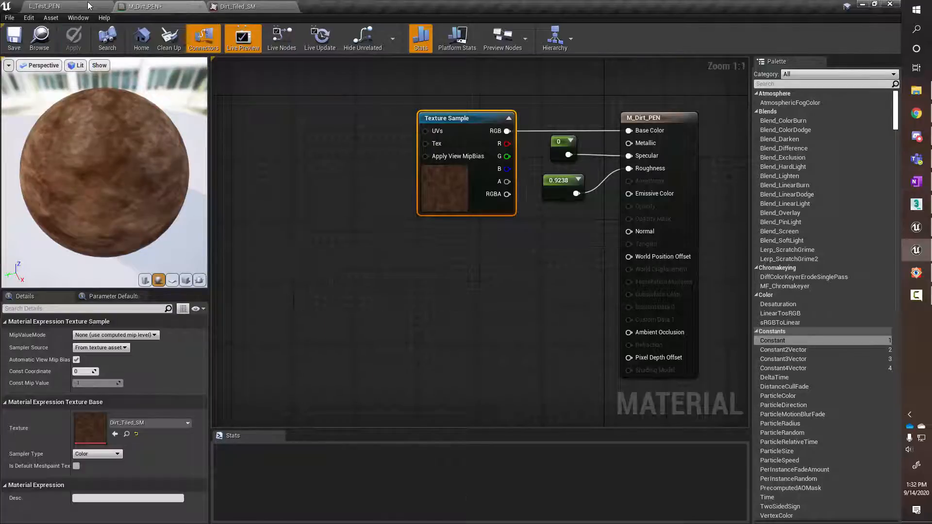
Apply the M_Dirt_PEN material from the Materials folder to the floor in the L_Test_PEN level and return to the material's graph
left_click(88, 3)
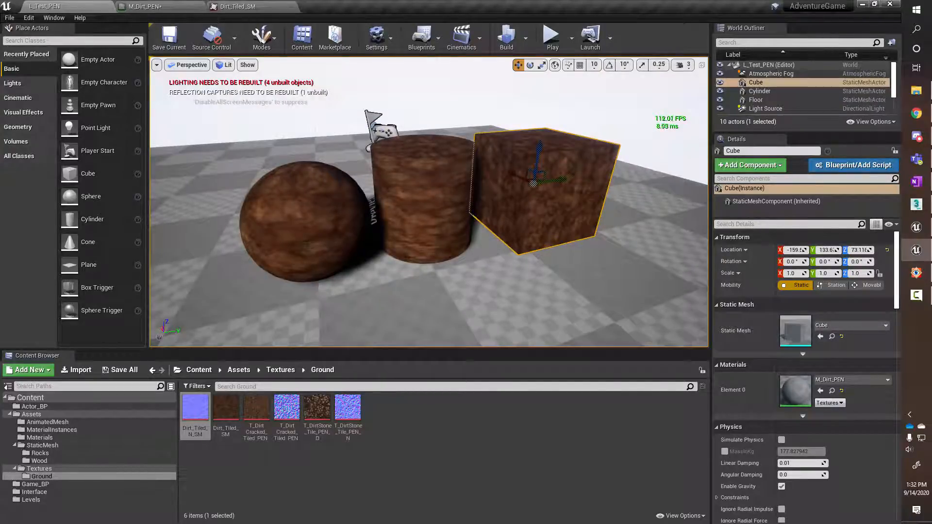
scroll(362, 238, "down", 5)
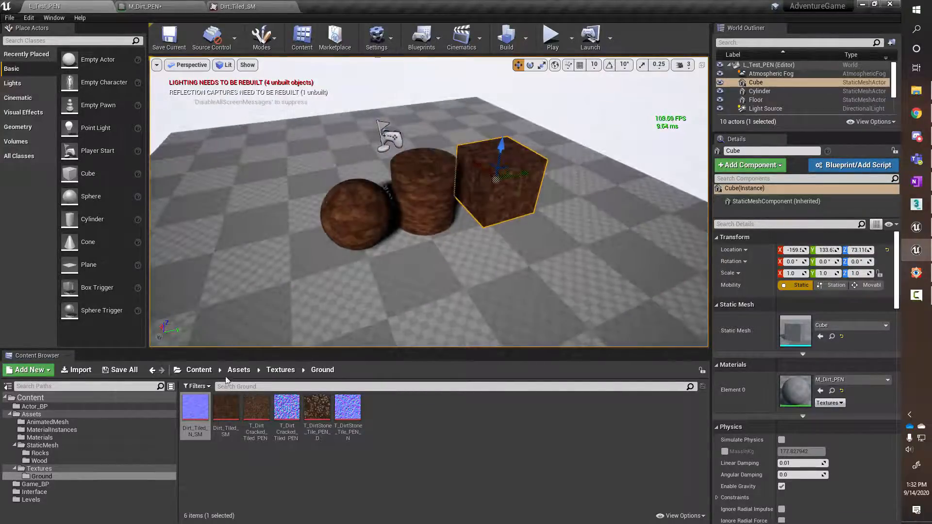
left_click(39, 437)
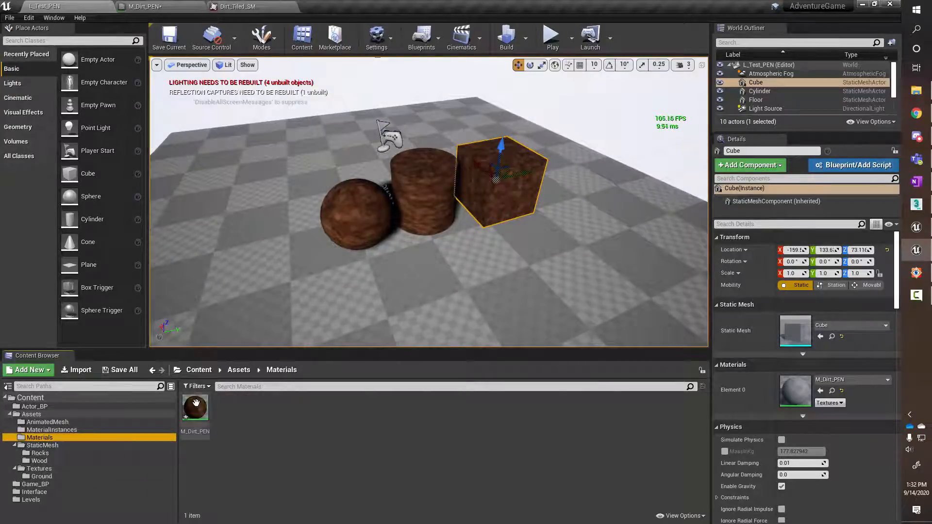
left_click_drag(196, 407, 313, 311)
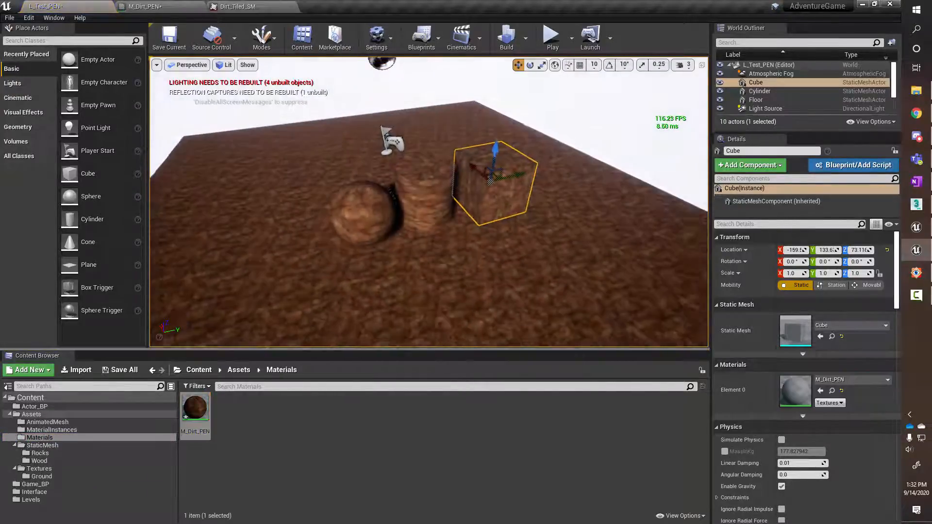
right_click_drag(313, 311, 316, 294)
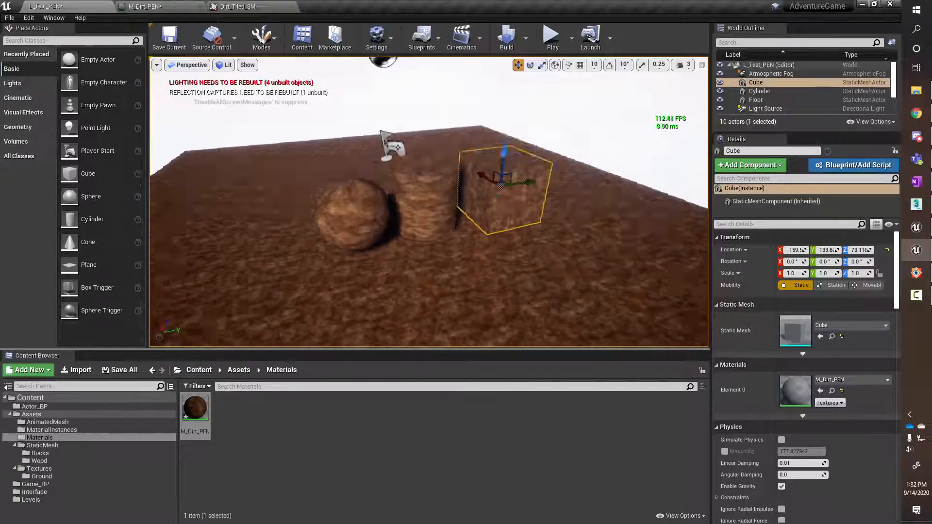
mouse_move(488, 286)
right_mouse_down()
mouse_move(489, 313)
mouse_move(489, 293)
right_mouse_up()
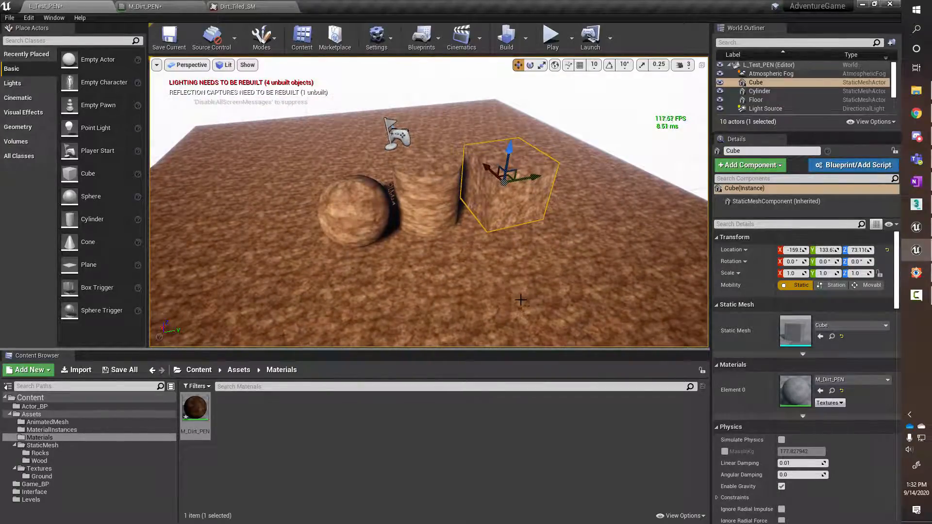
right_click_drag(517, 297, 516, 296)
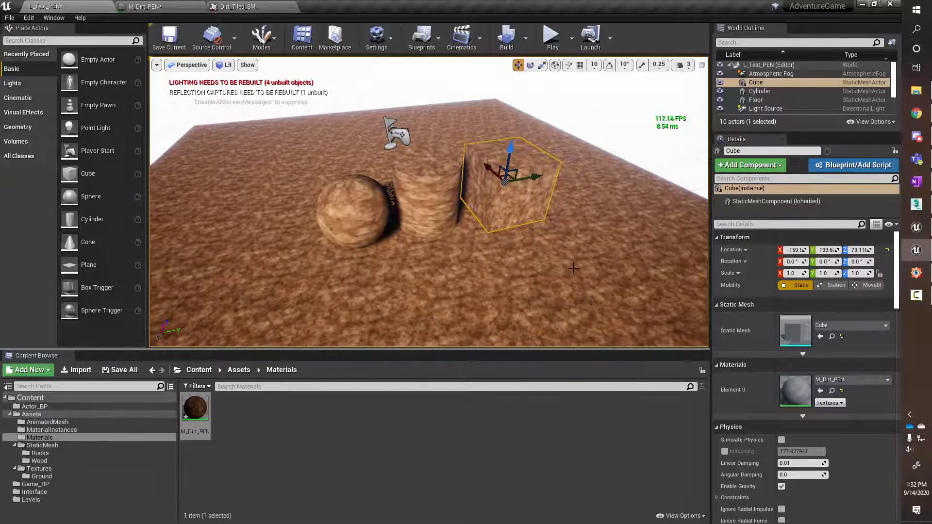
key("w")
right_click_drag(566, 261, 566, 261)
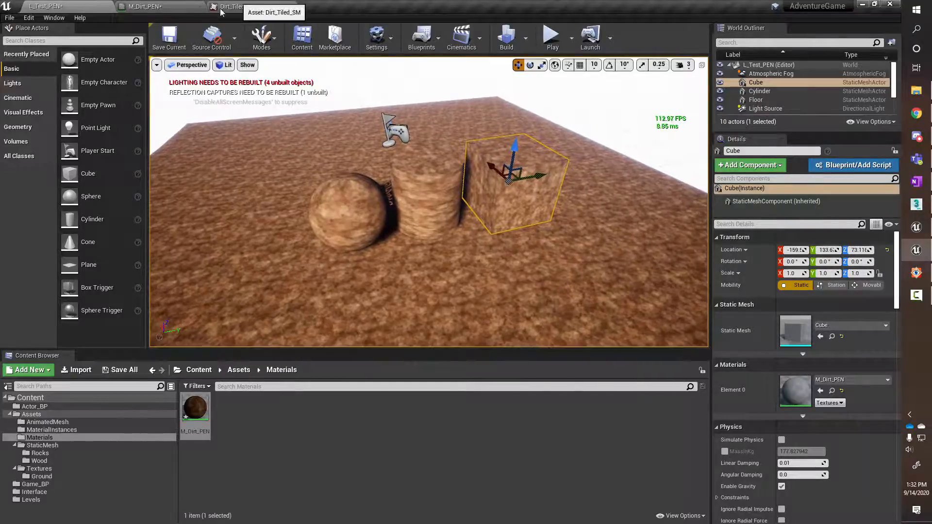
left_click(159, 11)
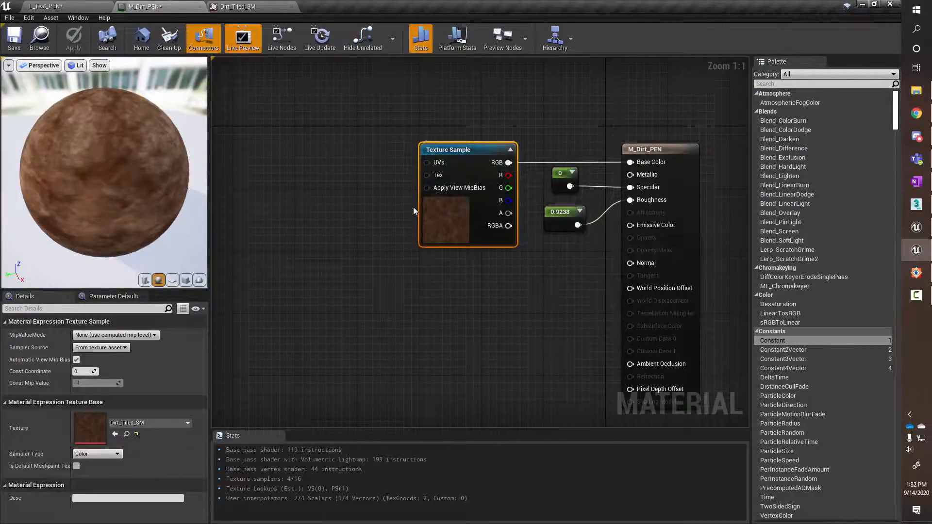
left_click_drag(425, 162, 335, 163)
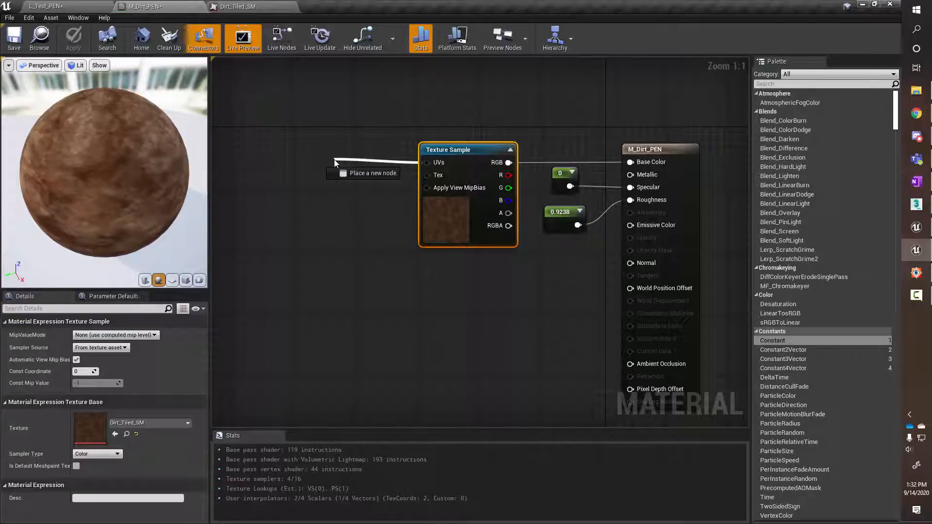
left_click_drag(334, 160, 334, 163)
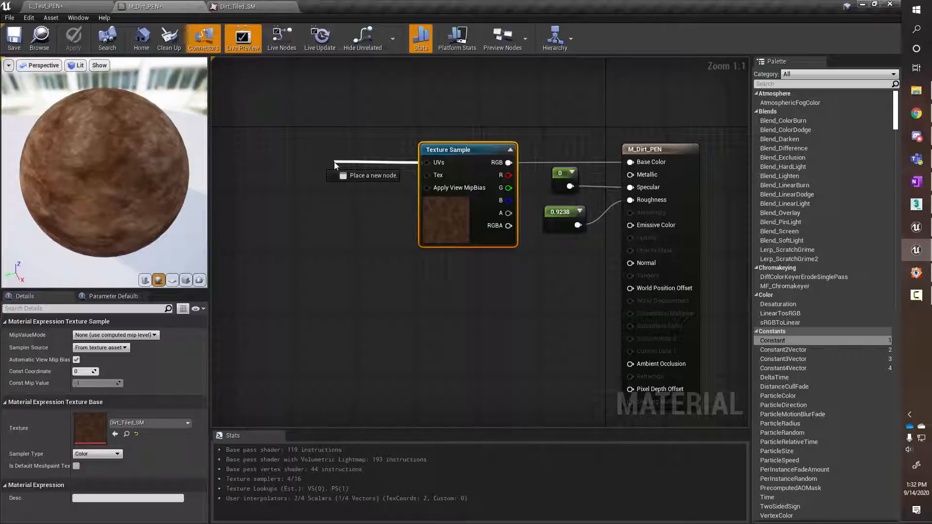
left_click_drag(334, 162, 339, 164)
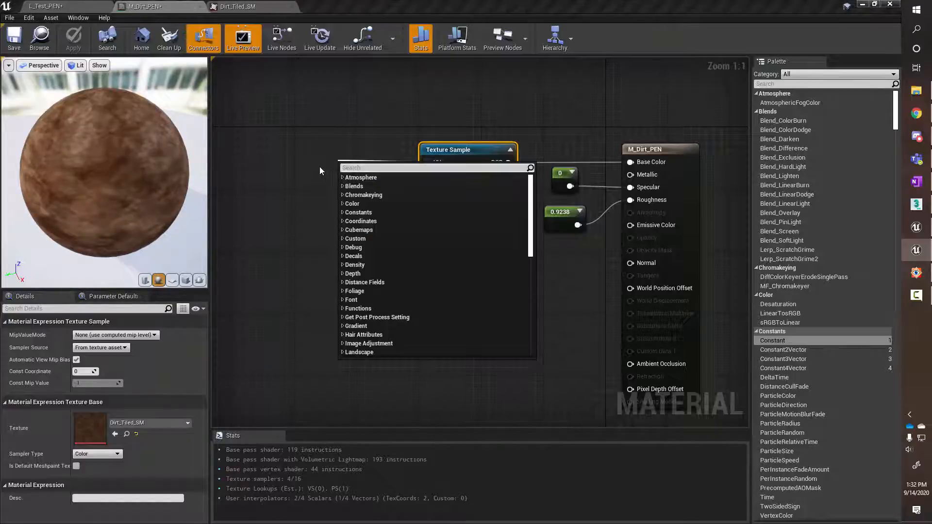
left_click(320, 167)
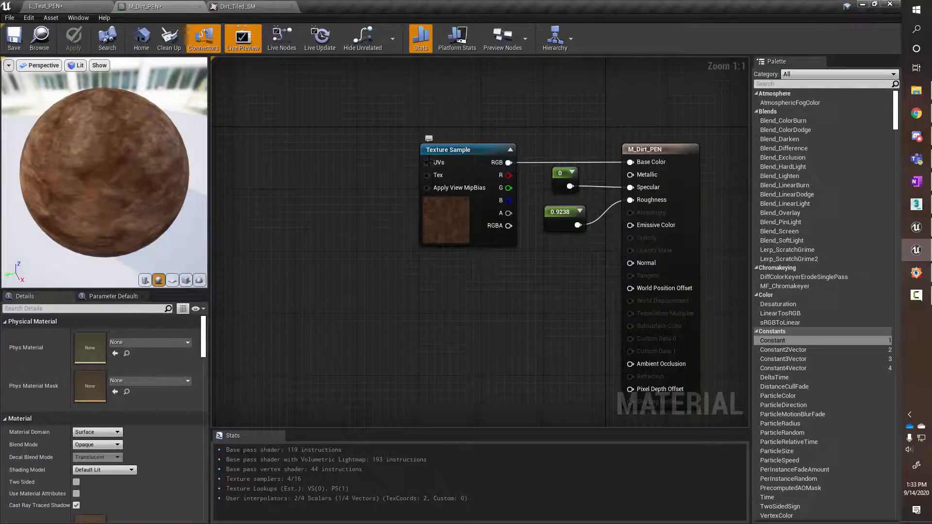
Add a TextureCoordinate node connected to the Texture Sample's UVs input and place it level with that node
left_click_drag(427, 163, 330, 167)
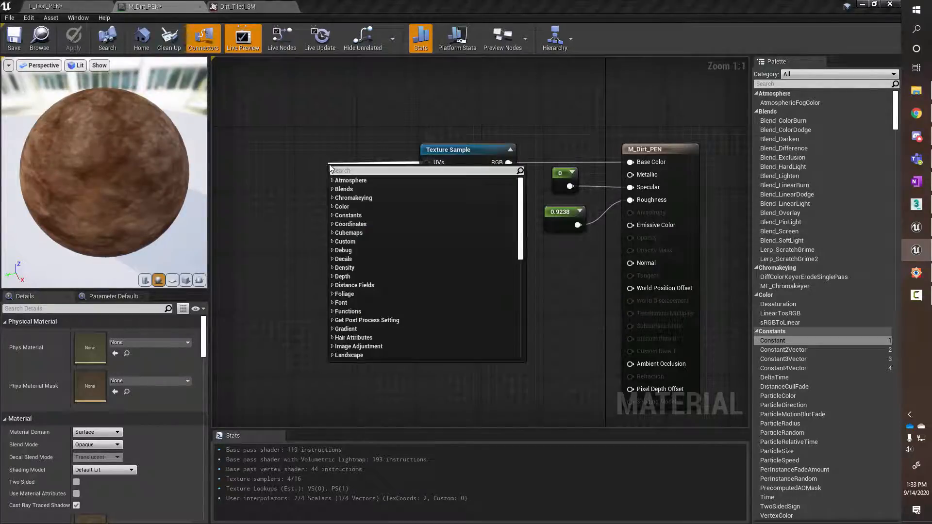
type("tex")
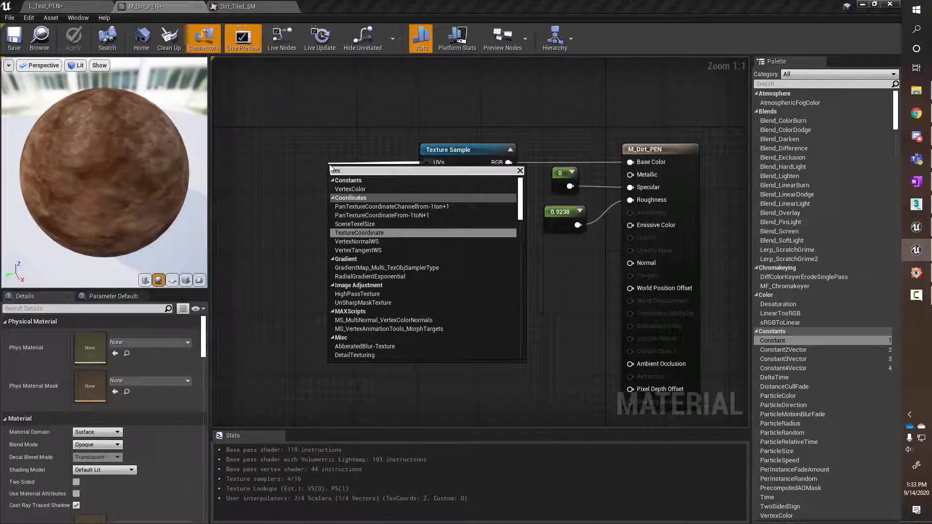
left_click(348, 234)
left_click_drag(354, 170, 312, 152)
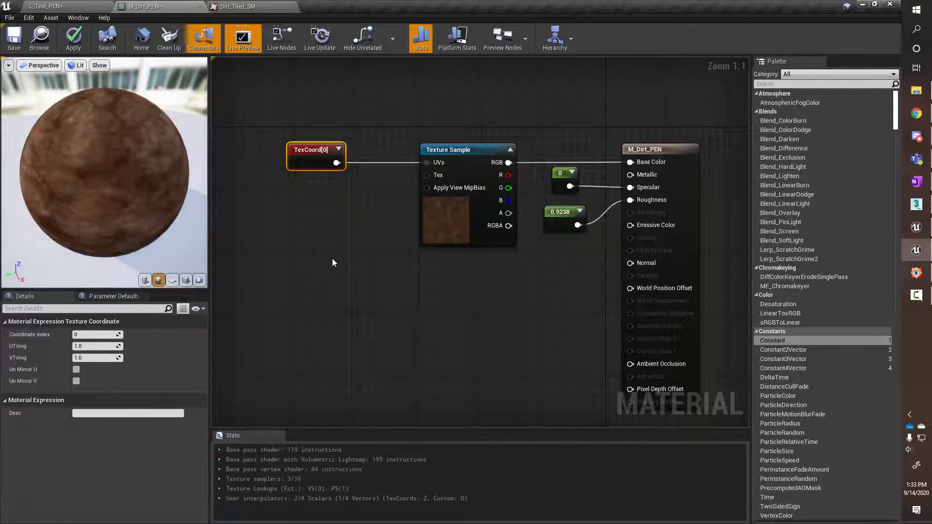
Spread the TexCoord and Texture Sample nodes apart to leave room for another node between them
left_click(462, 151)
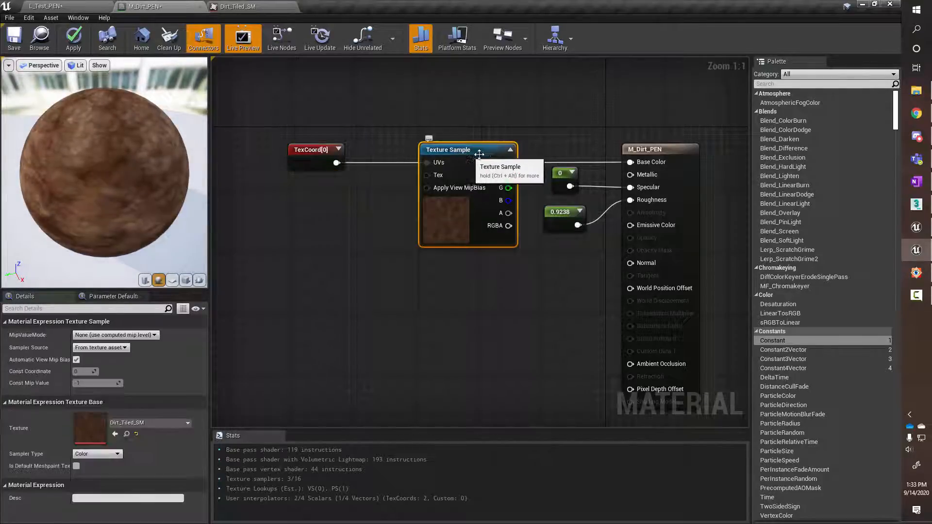
left_click_drag(313, 156, 273, 156)
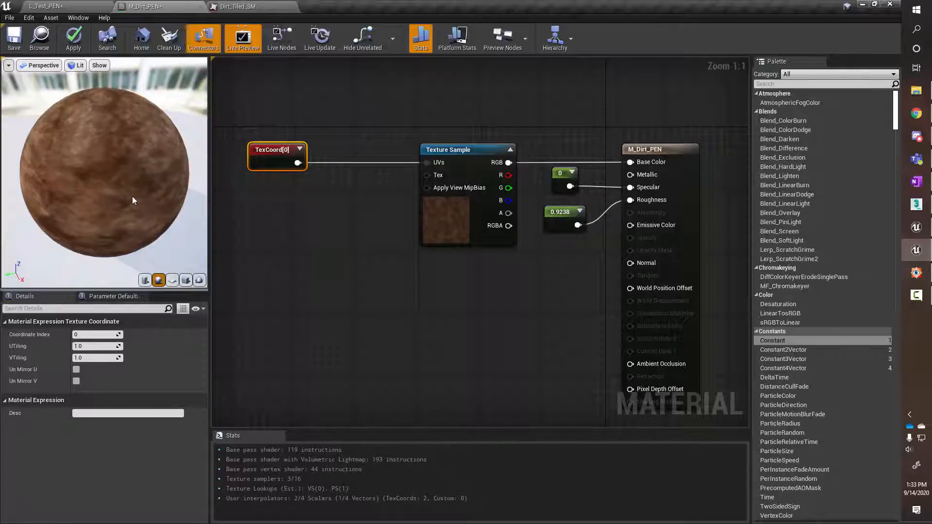
left_click_drag(143, 185, 108, 170)
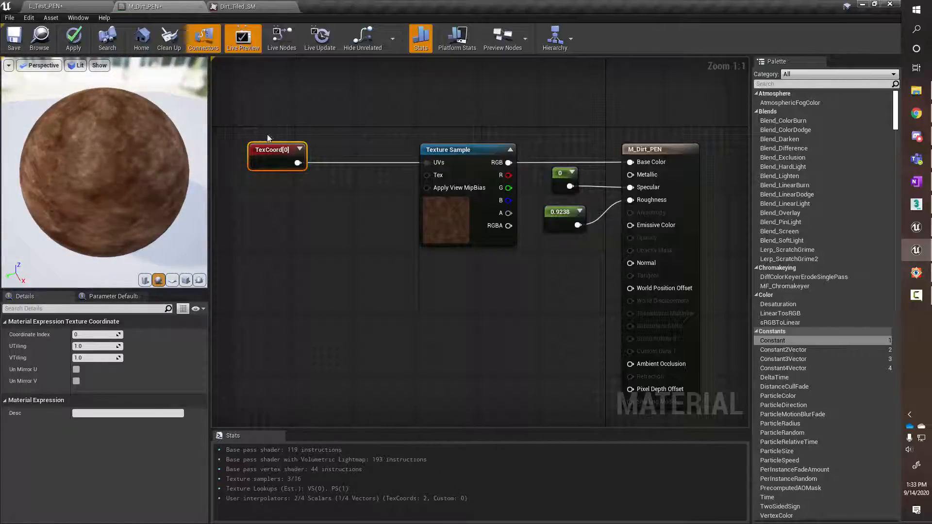
left_click_drag(268, 166, 244, 154)
mouse_move(454, 153)
left_mouse_down()
mouse_move(469, 152)
mouse_move(458, 152)
left_mouse_up()
left_click_drag(255, 152, 246, 152)
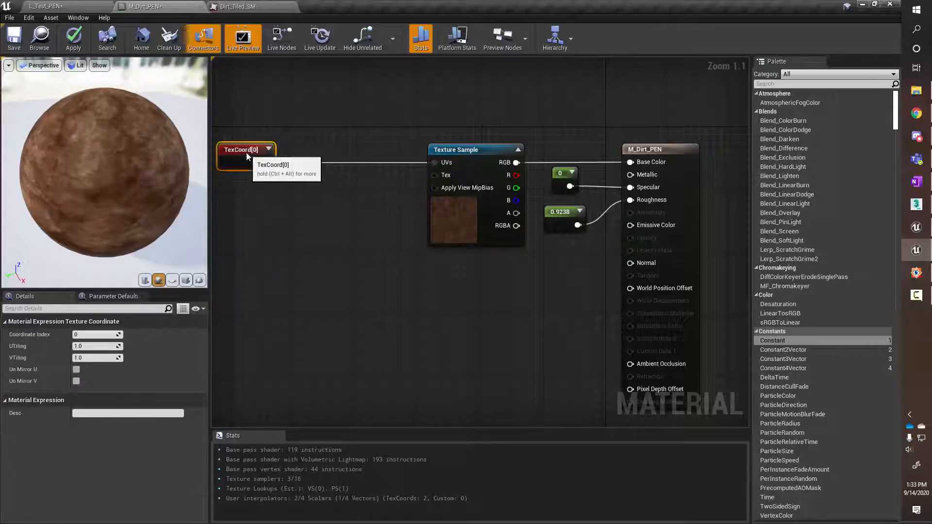
left_click(318, 199)
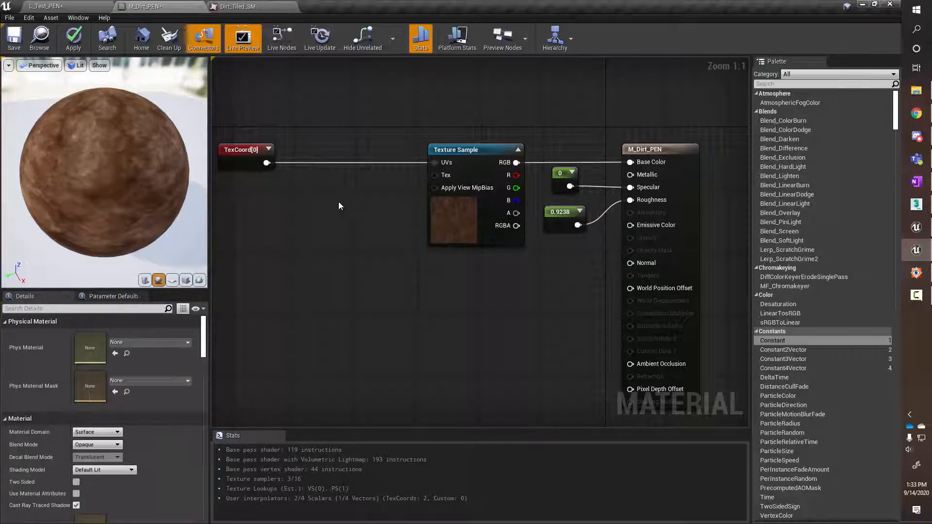
left_click(250, 157)
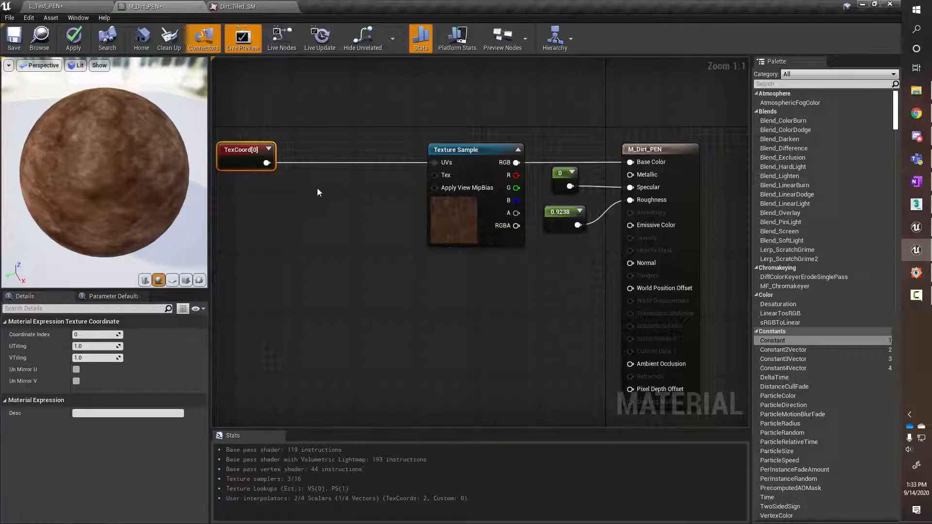
right_click(358, 203)
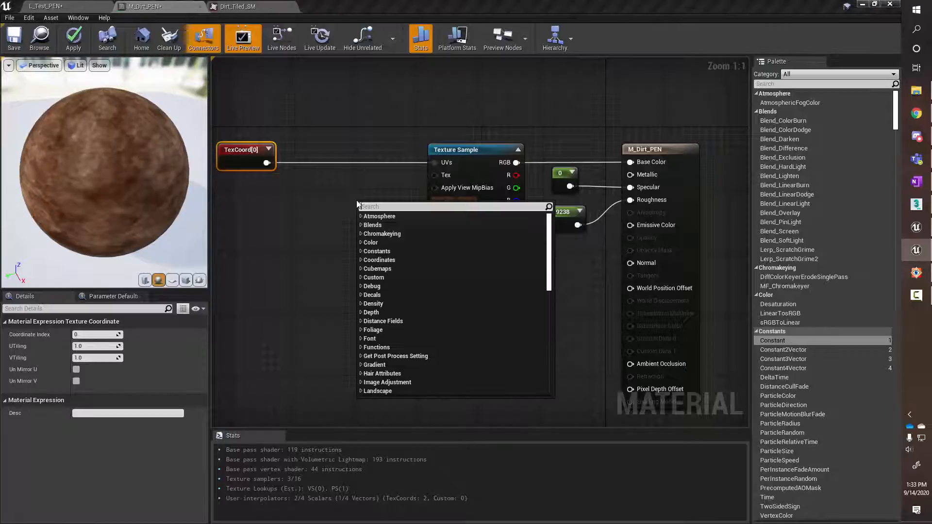
type("m")
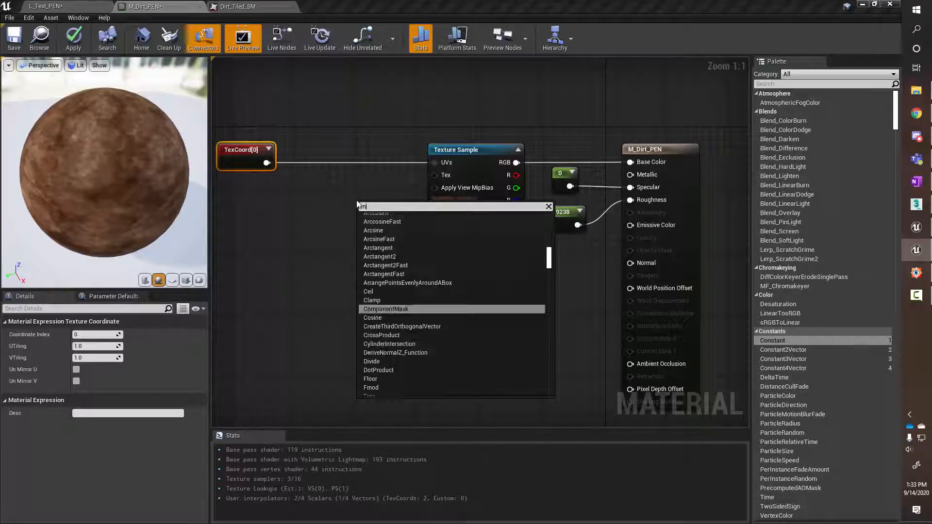
type("ul")
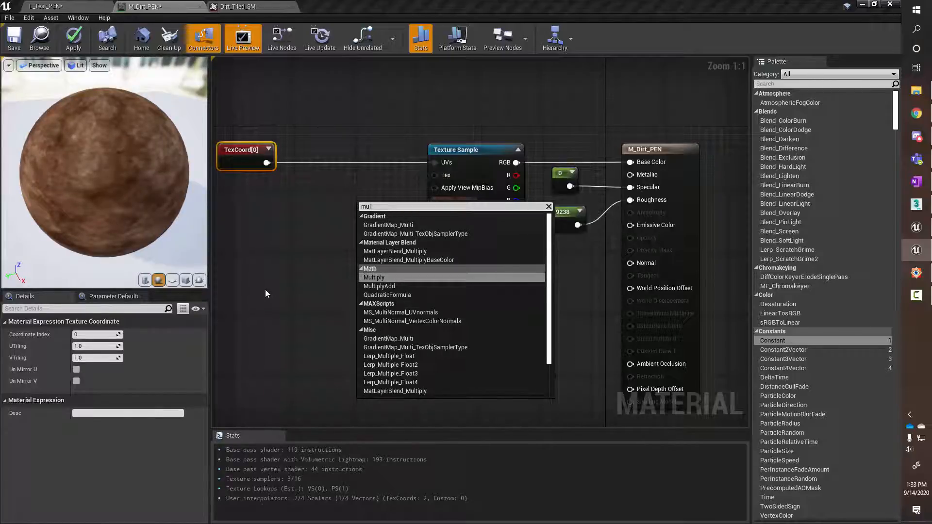
left_click(286, 281)
Insert a Multiply node between TexCoord and the Texture Sample's UVs, wiring TexCoord into input A, and adjust the spacing of the nodes
key("m")
left_click(367, 248)
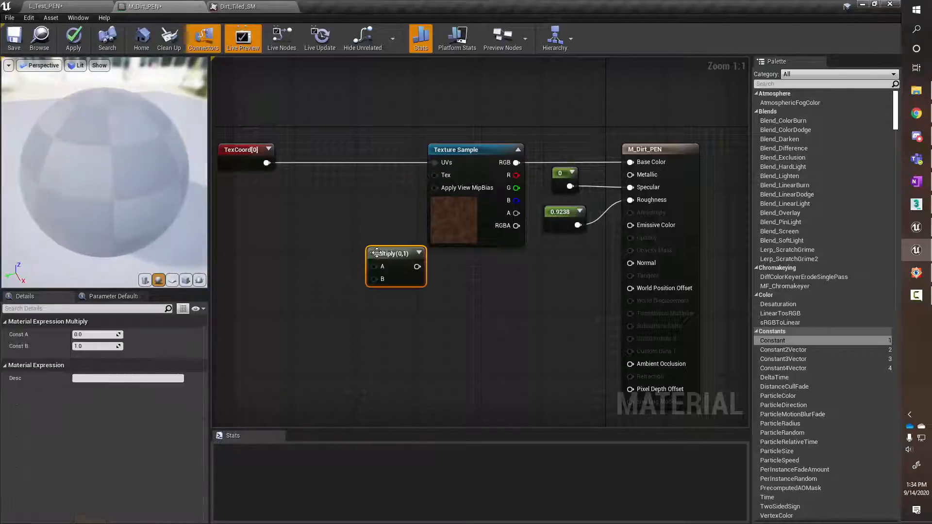
left_click_drag(396, 257, 332, 163)
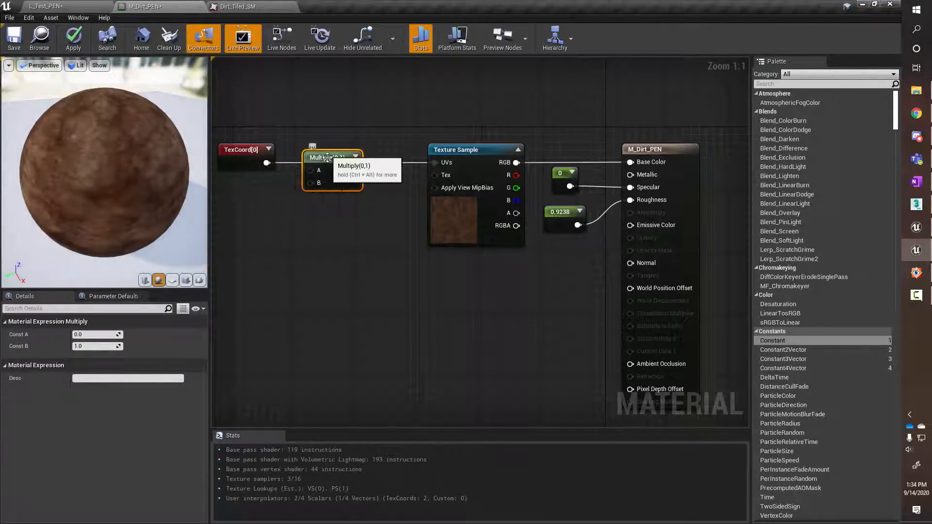
left_click_drag(267, 163, 442, 162)
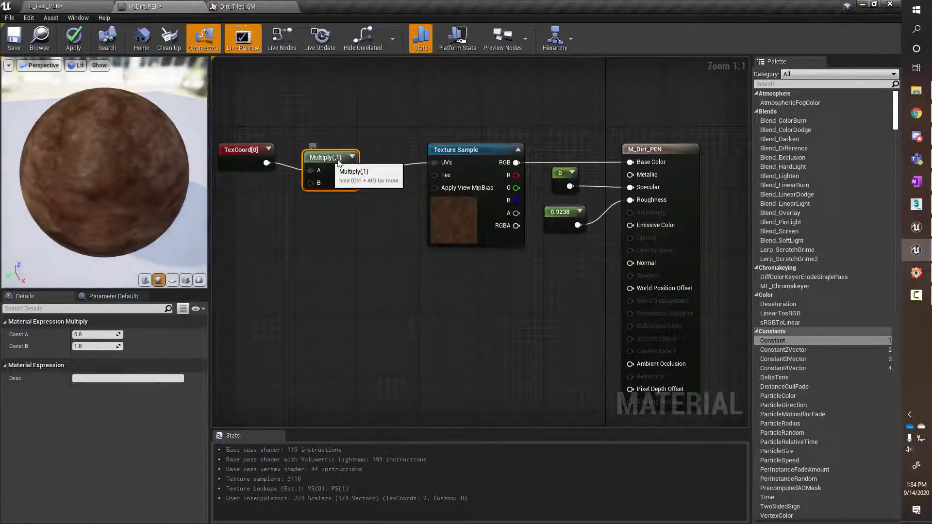
left_click_drag(322, 158, 329, 159)
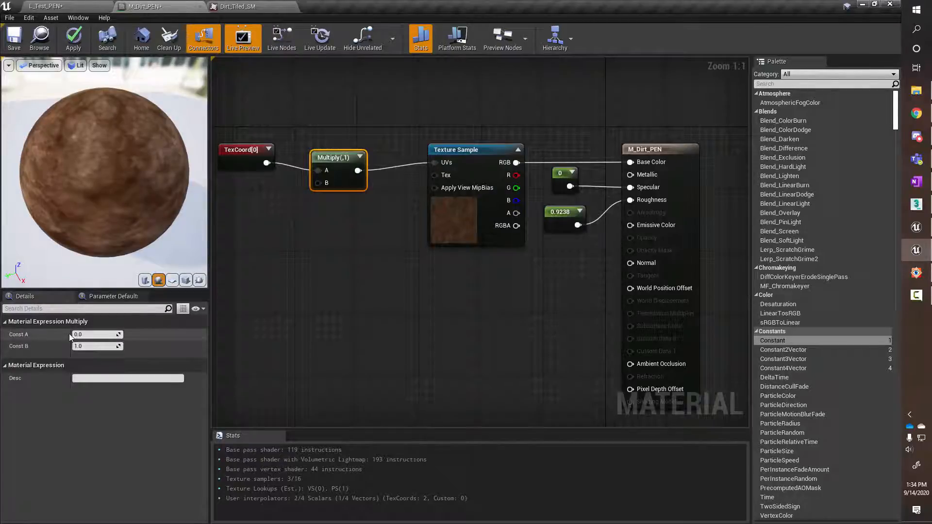
left_click_drag(249, 150, 256, 151)
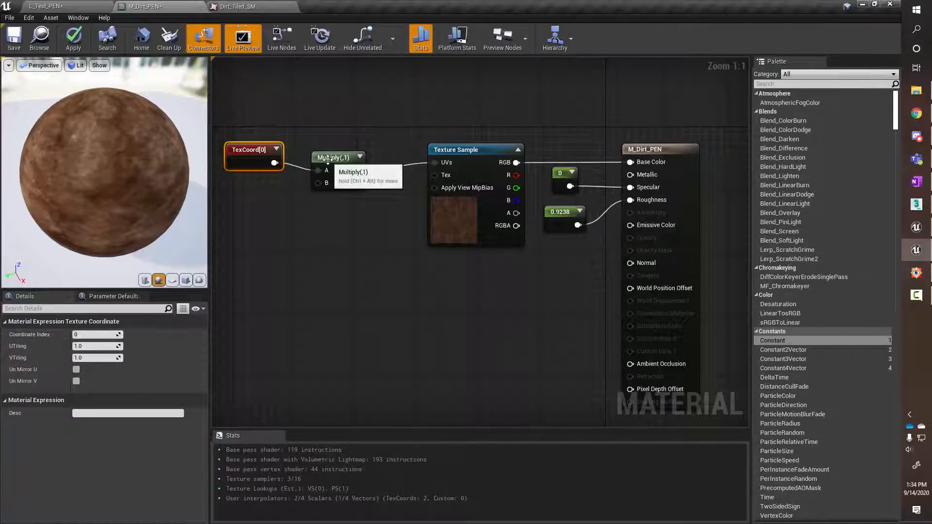
left_click_drag(328, 159, 334, 162)
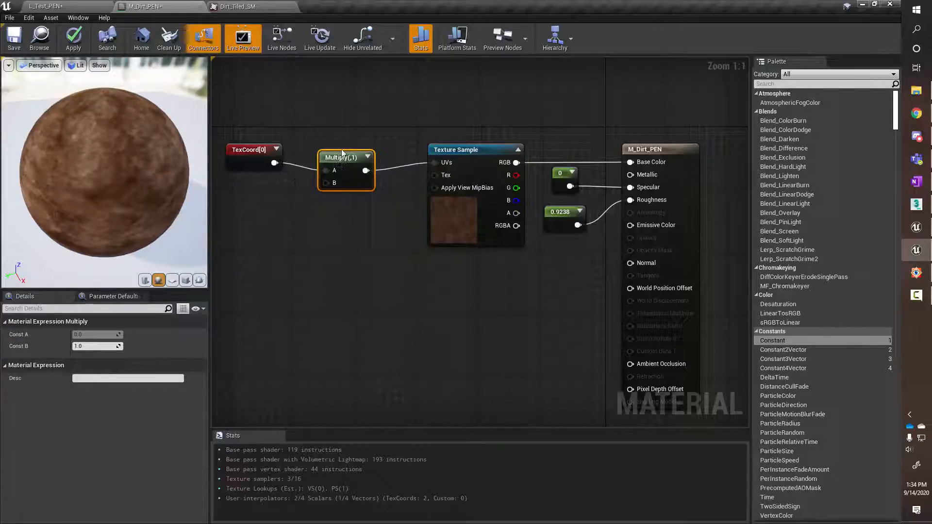
left_click_drag(250, 151, 251, 144)
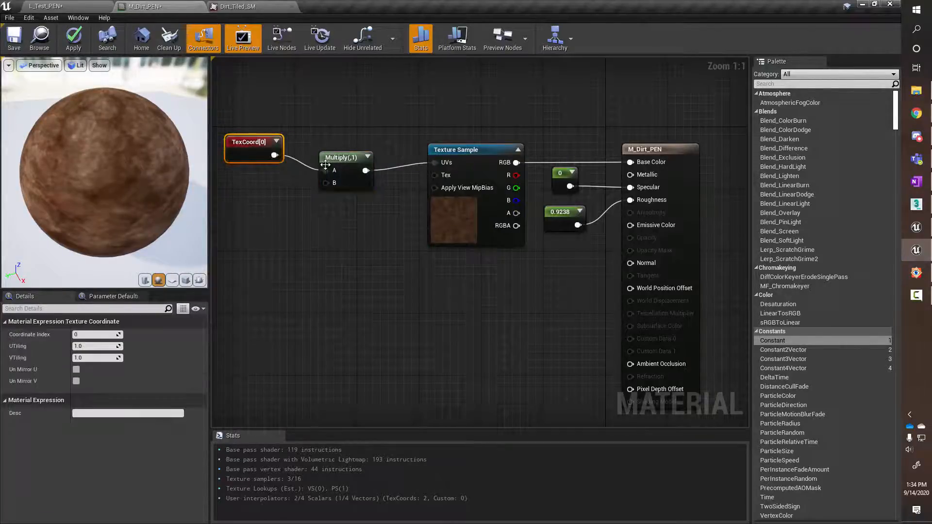
Set the Multiply node's Const B to 4 to increase the texture tiling
left_click(326, 165)
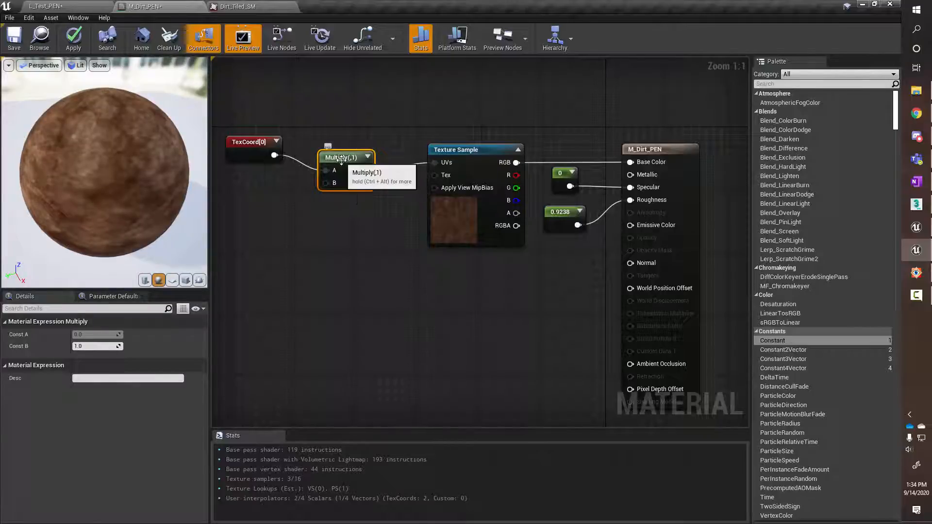
left_click(90, 346)
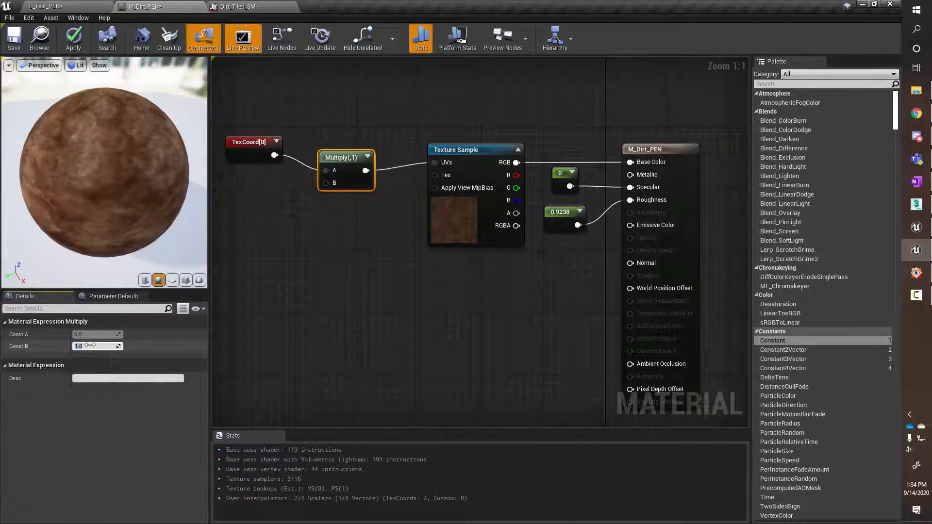
type("4")
key("Return")
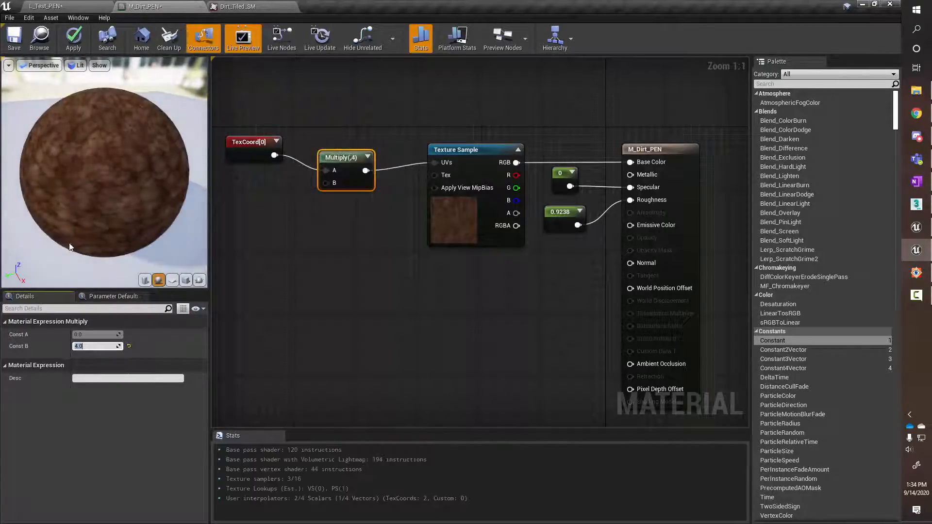
Set the Multiply node's Const B to 1 and wire a new Constant node into its B input
type("1")
key("Return")
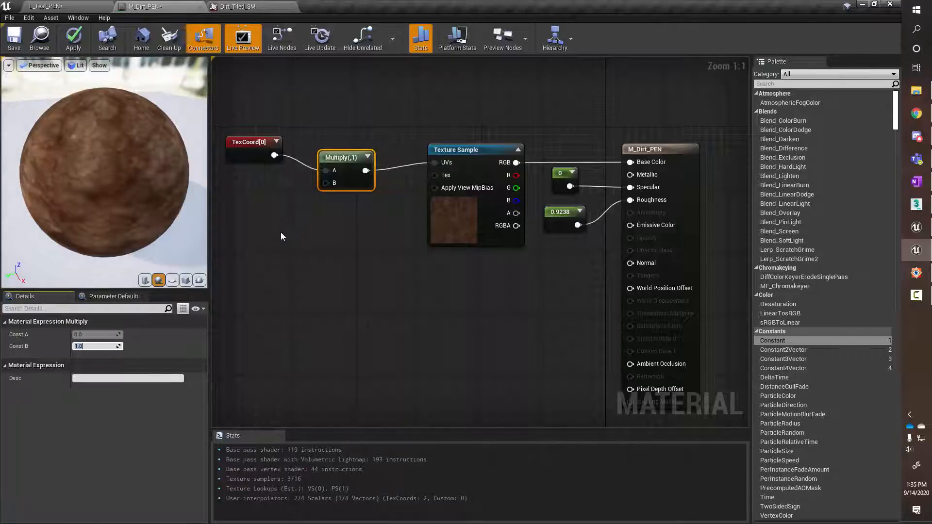
right_click_drag(282, 252, 311, 232)
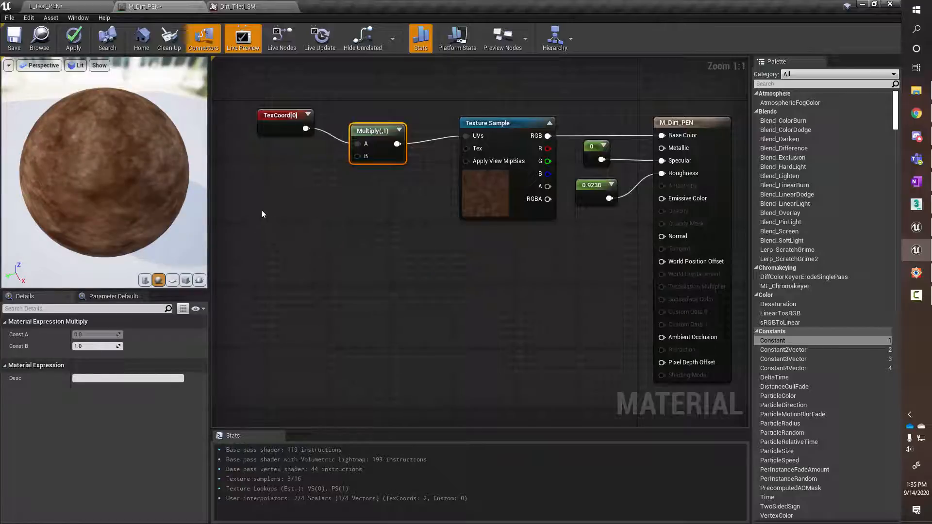
left_click(260, 158)
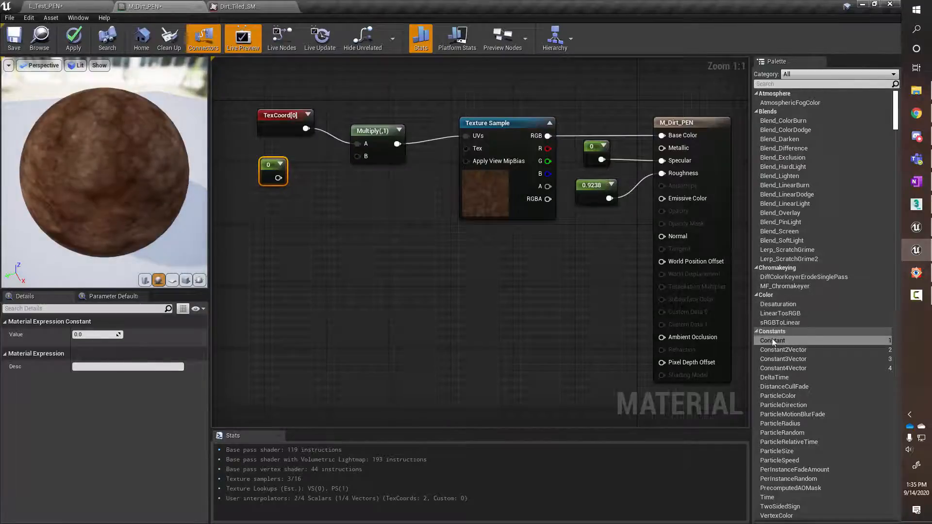
left_click_drag(815, 347, 694, 297)
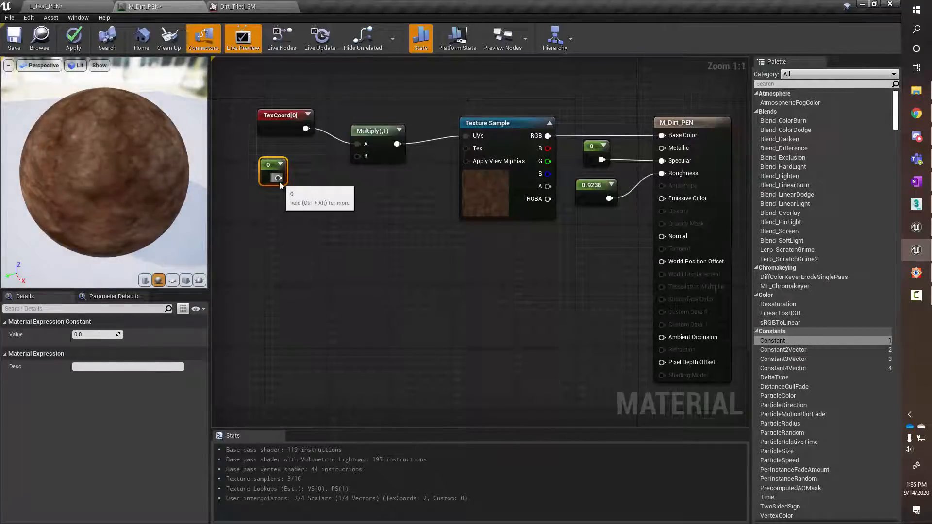
left_click_drag(278, 177, 362, 158)
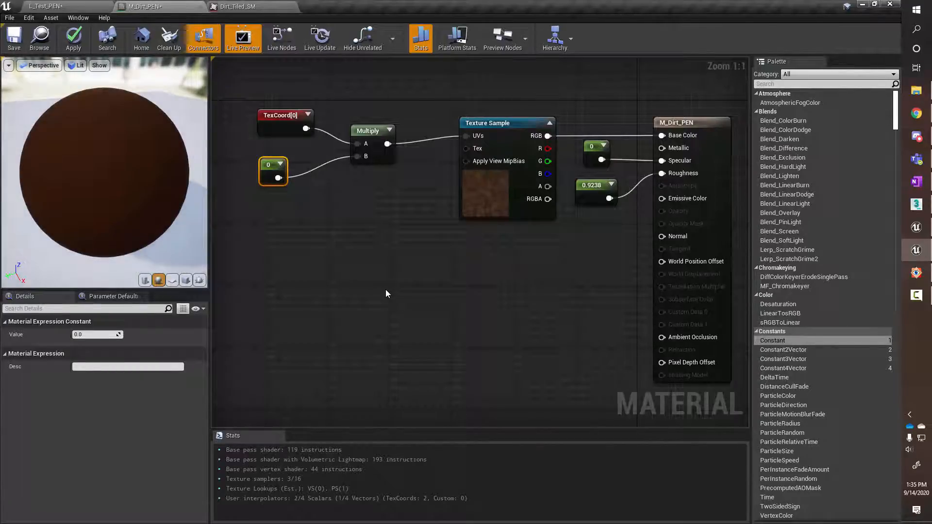
Set the value of the Constant node feeding Multiply's B input to 1
left_click(281, 136)
left_click(271, 171)
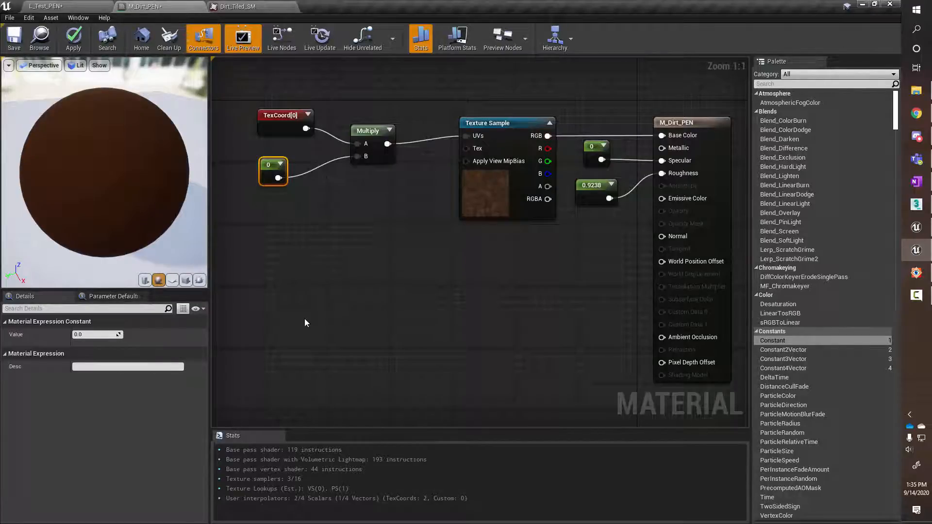
left_click(91, 336)
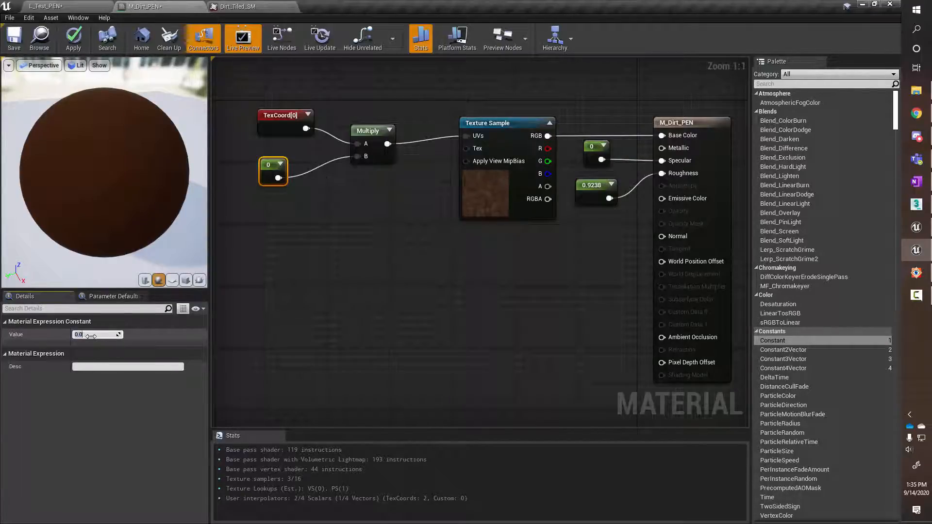
type("1")
key("Return")
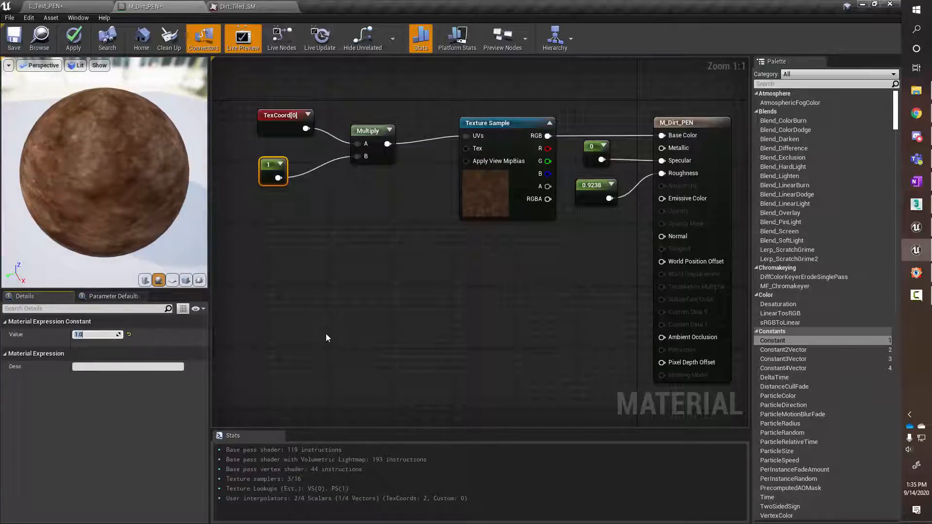
Move the Constant node farther from Multiply and add an AppendVector node that takes the constant as input A
right_click_drag(340, 267, 394, 289)
left_click_drag(341, 190, 351, 212)
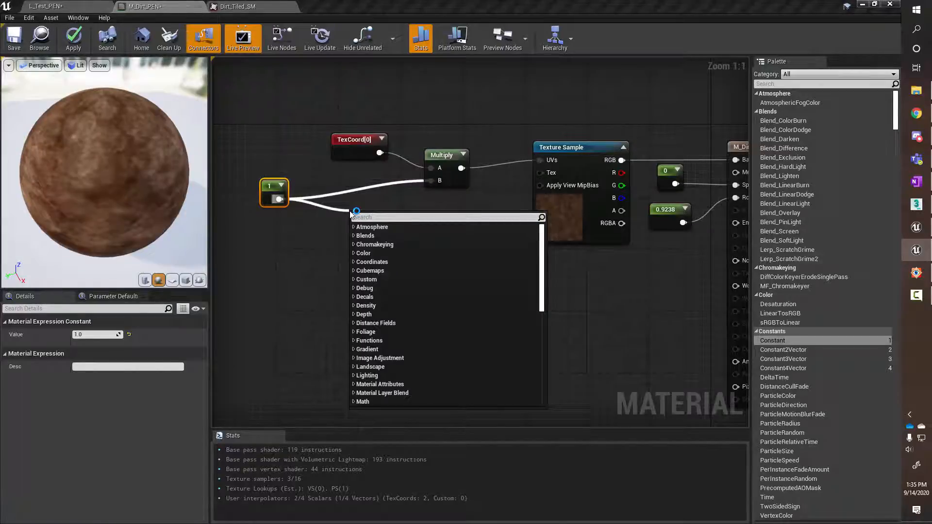
type("appe")
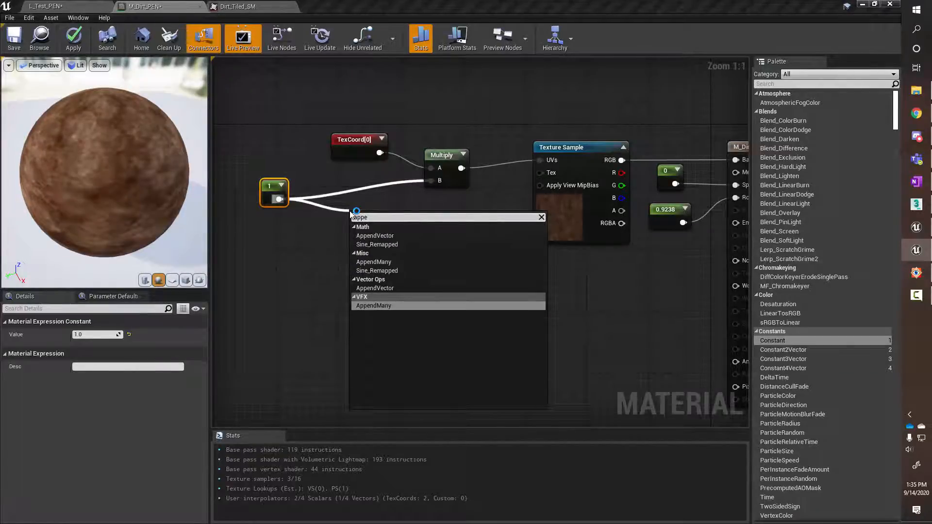
key("Up")
key("Up")
key("Up")
key("Up")
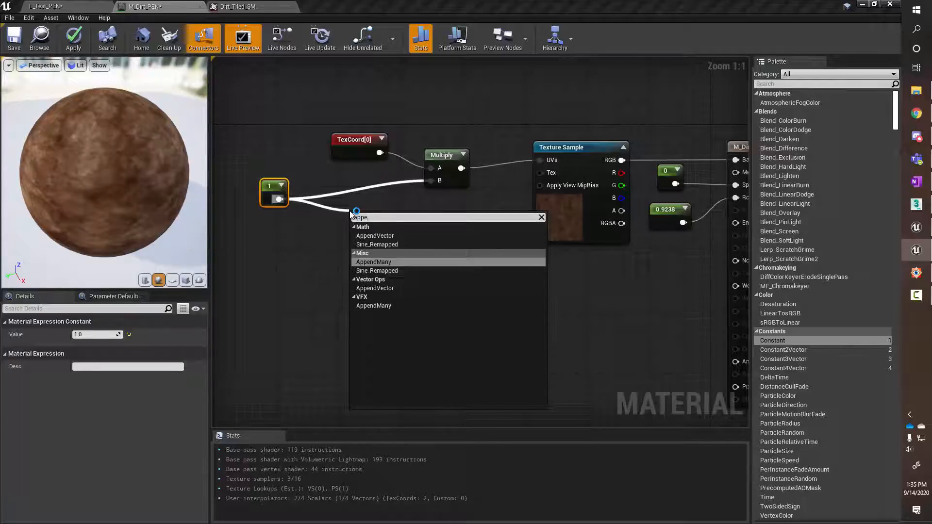
key("Up")
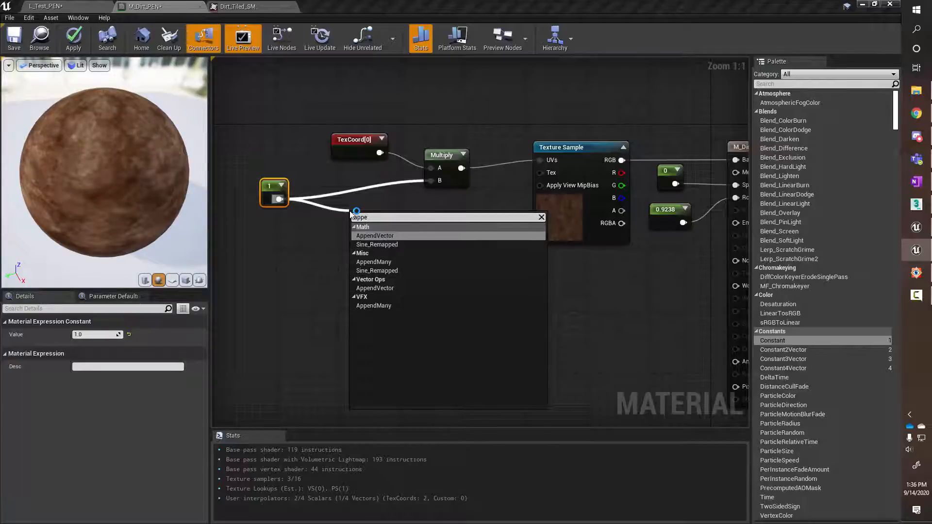
key("Return")
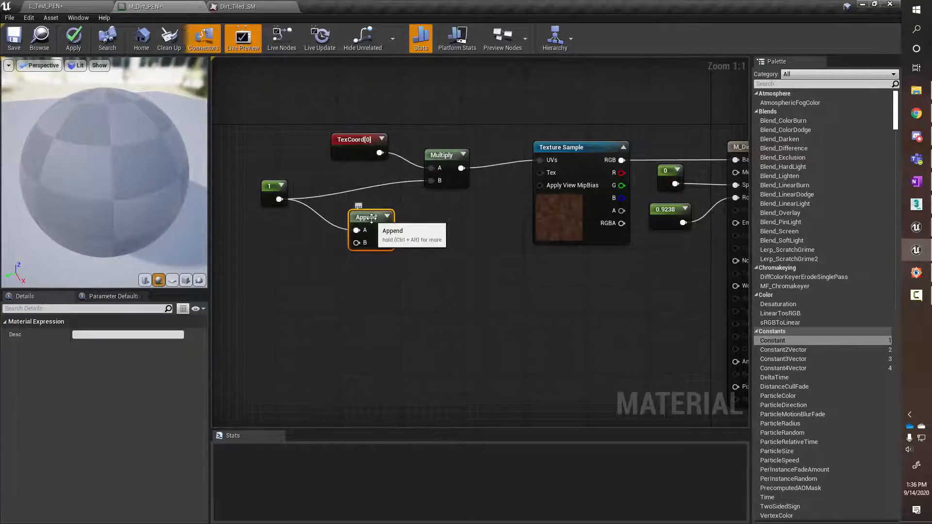
Place the Append node between the constant and Multiply, and wire its output into Multiply's B input
left_click_drag(371, 218, 353, 203)
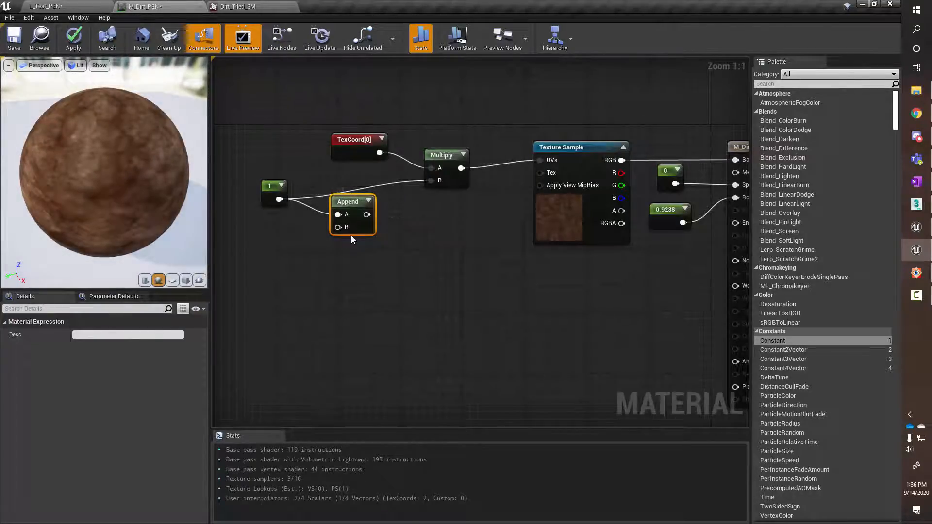
left_click_drag(350, 205, 347, 203)
left_click_drag(280, 199, 339, 214)
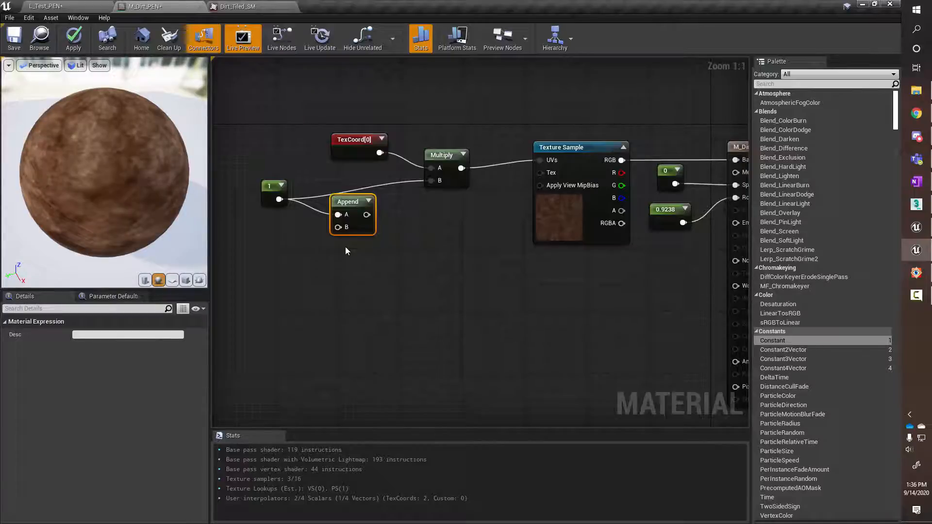
left_click_drag(369, 215, 432, 180)
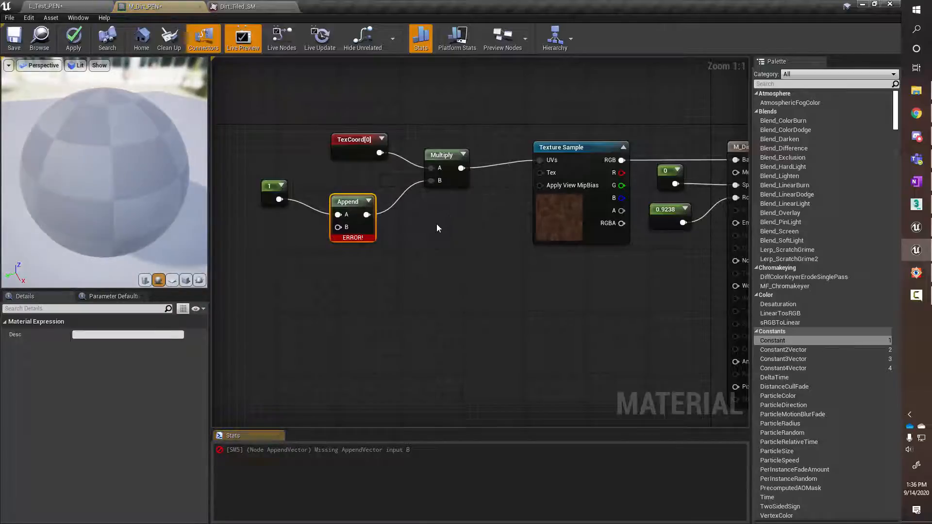
Add a second Constant node below the first, wire it into Append's B input and set its value to 1
left_click(275, 236)
left_click_drag(294, 256, 339, 227)
left_click_drag(282, 244, 268, 234)
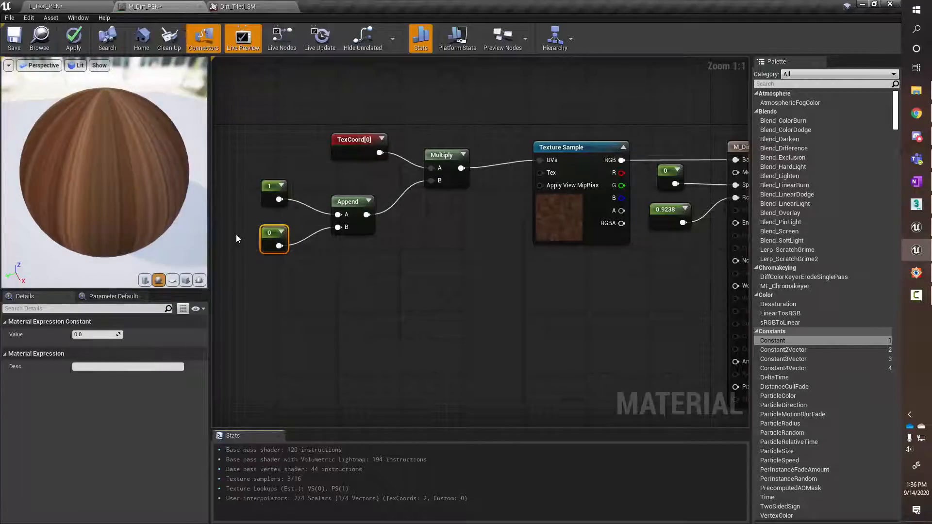
left_click(97, 334)
type("1")
key("Return")
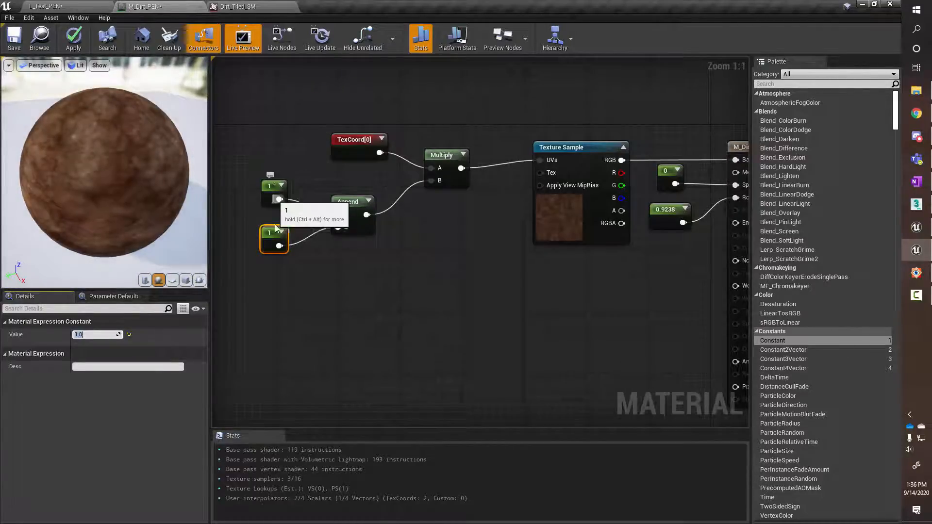
Try a value of 4 for the constant feeding Append's A input, and set it back to 1
left_click(275, 192)
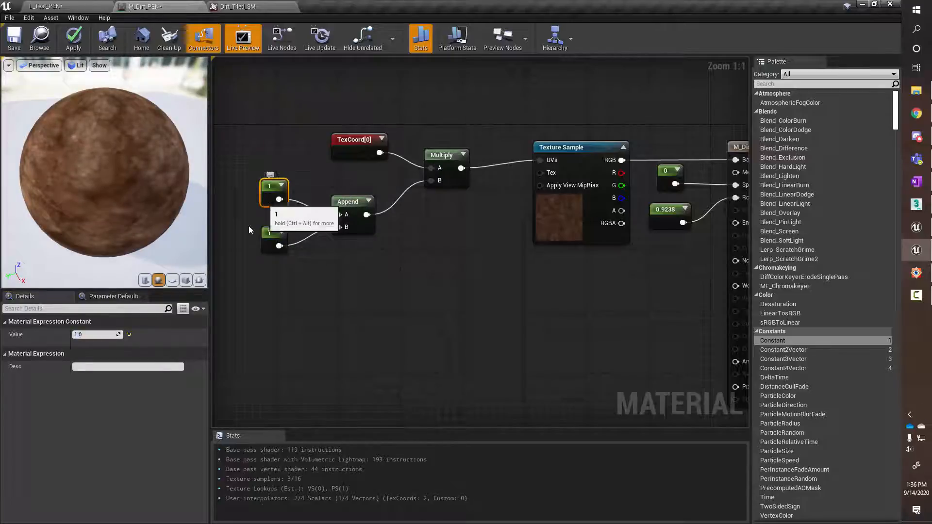
left_click(105, 333)
type("4")
key("Return")
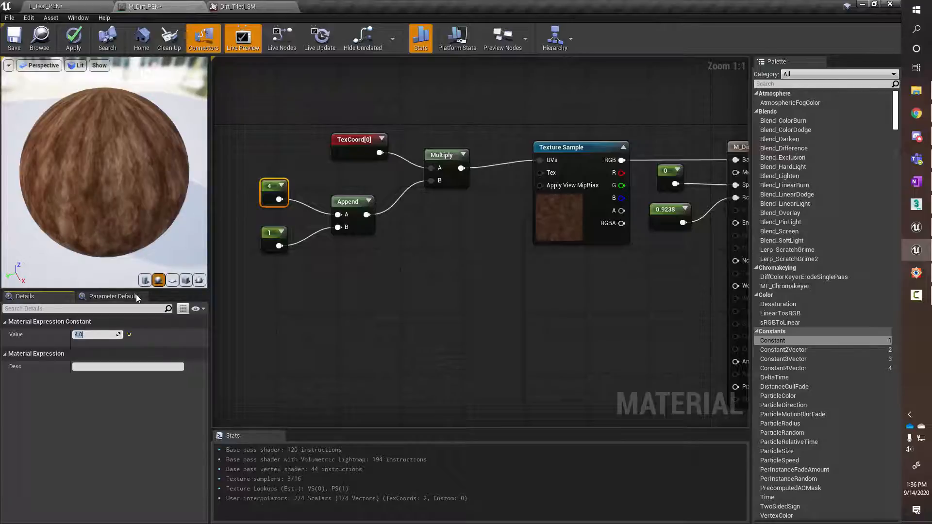
type("1")
key("Return")
left_click(359, 293)
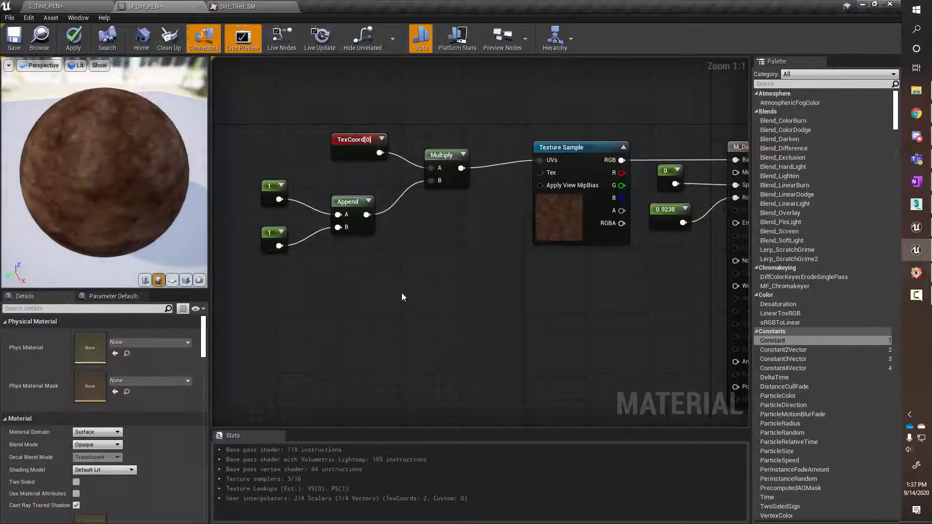
Look at the MaterialInstances and Materials folders from the L_Test_PEN level, and return to the M_Dirt_PEN material graph
right_click_drag(401, 293, 417, 267)
scroll(389, 283, "down", 1)
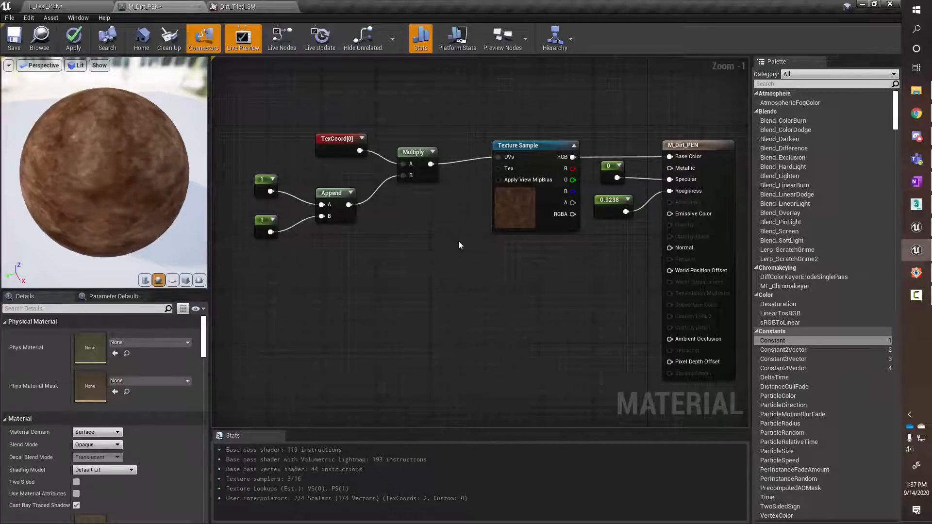
left_click(90, 6)
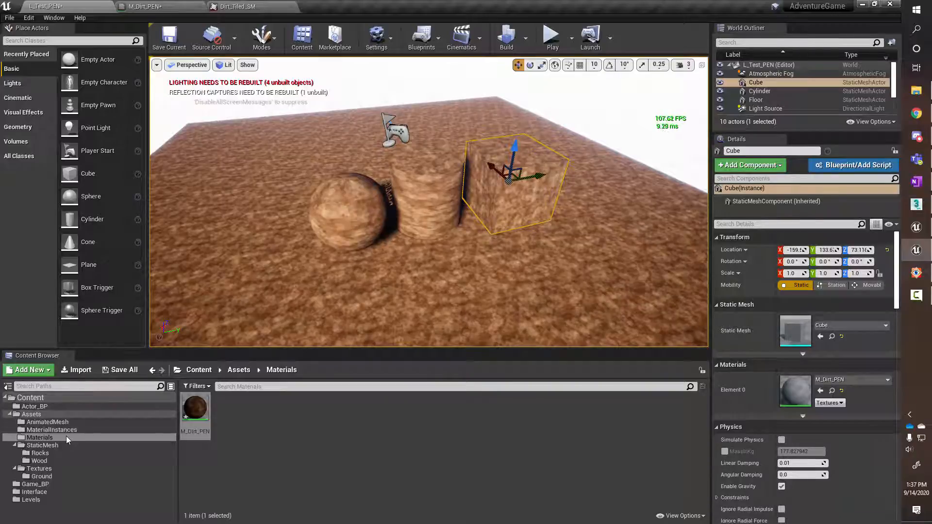
left_click(52, 431)
left_click(48, 439)
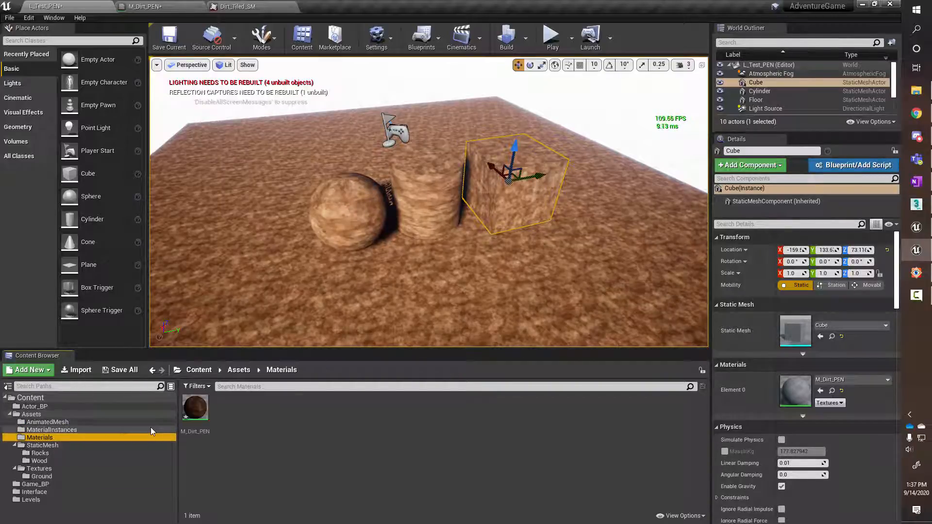
left_click(165, 6)
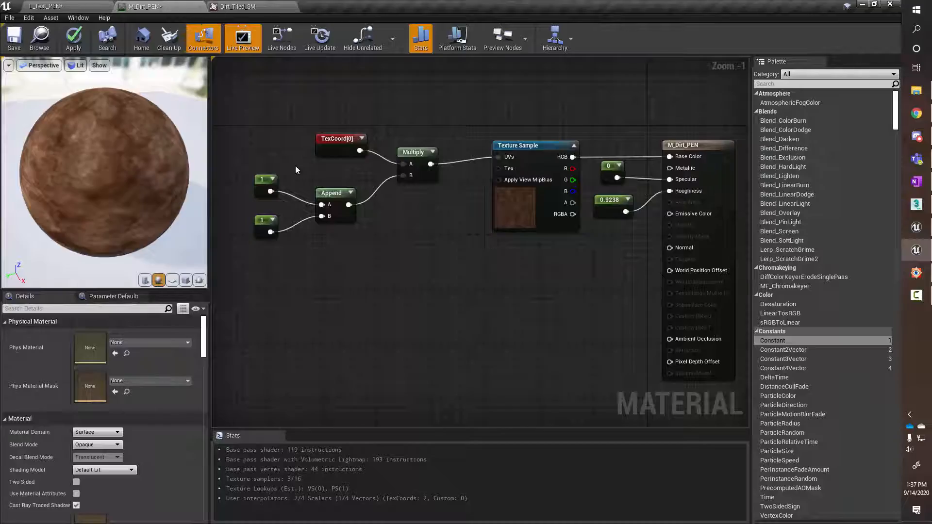
Convert both Constant nodes feeding the Append node into parameters
left_click_drag(237, 148, 283, 257)
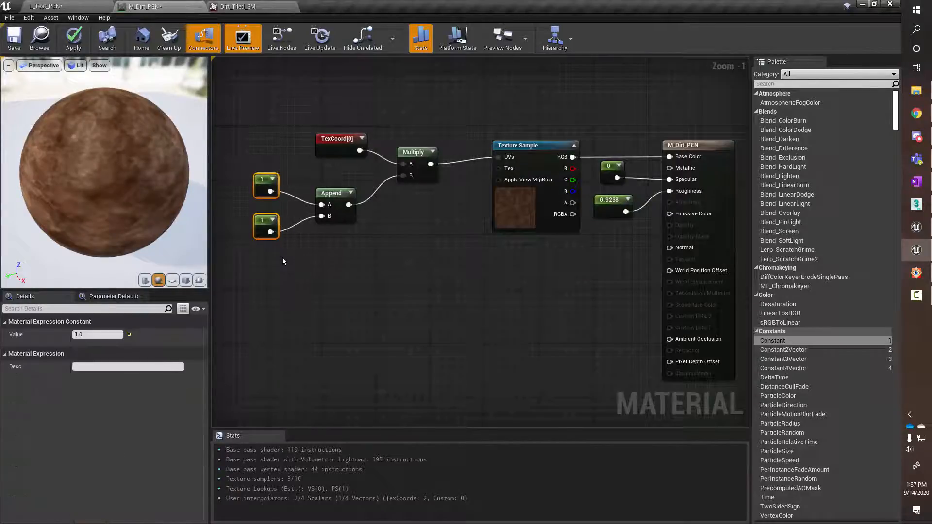
right_click(263, 223)
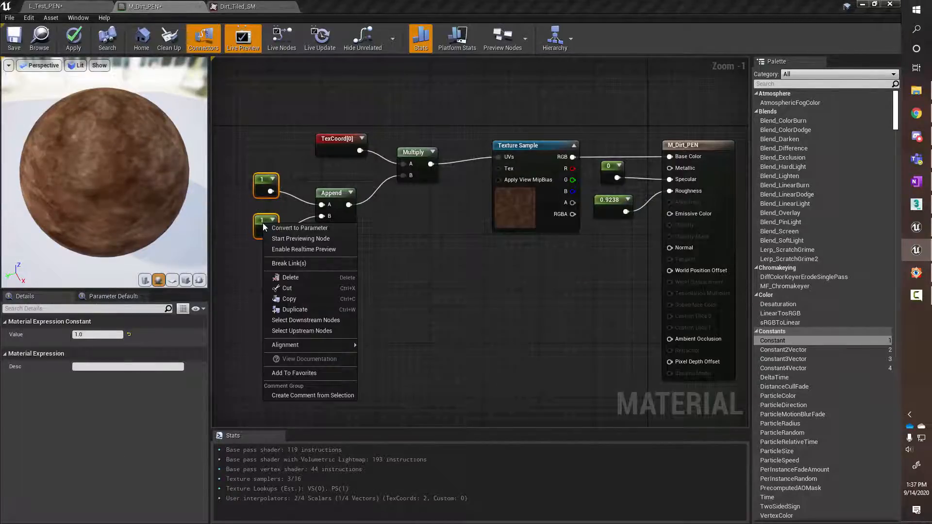
left_click(309, 229)
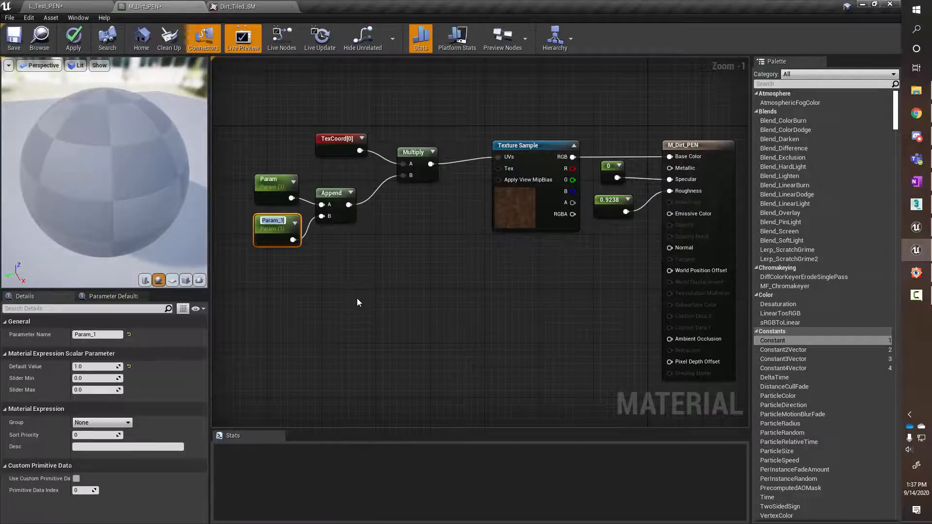
left_click(305, 264)
Rename the parameter feeding Append's A input to Tile U
double_click(270, 179)
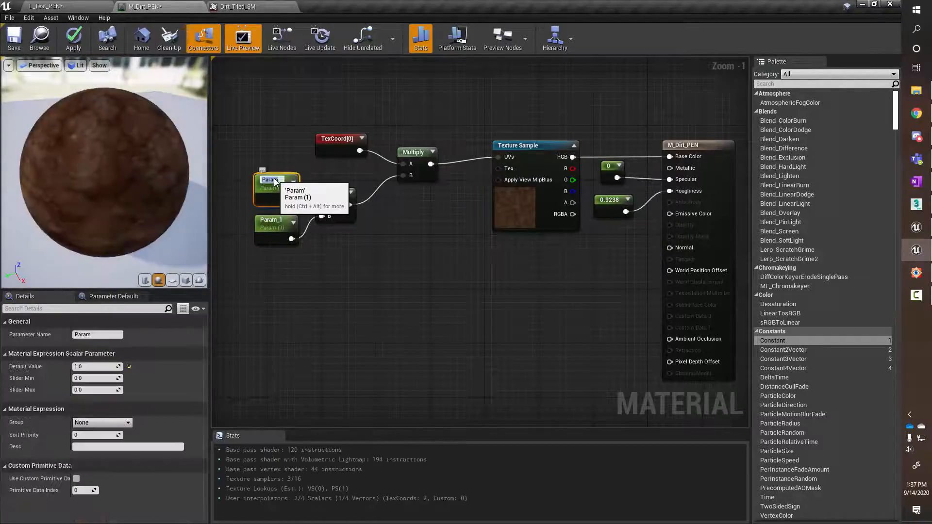
left_click(80, 335)
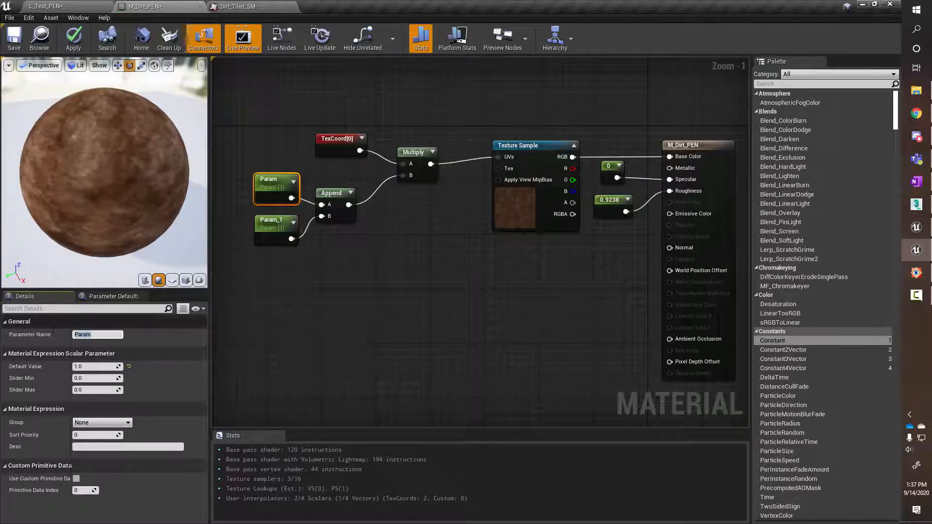
type("Tile U")
key("Return")
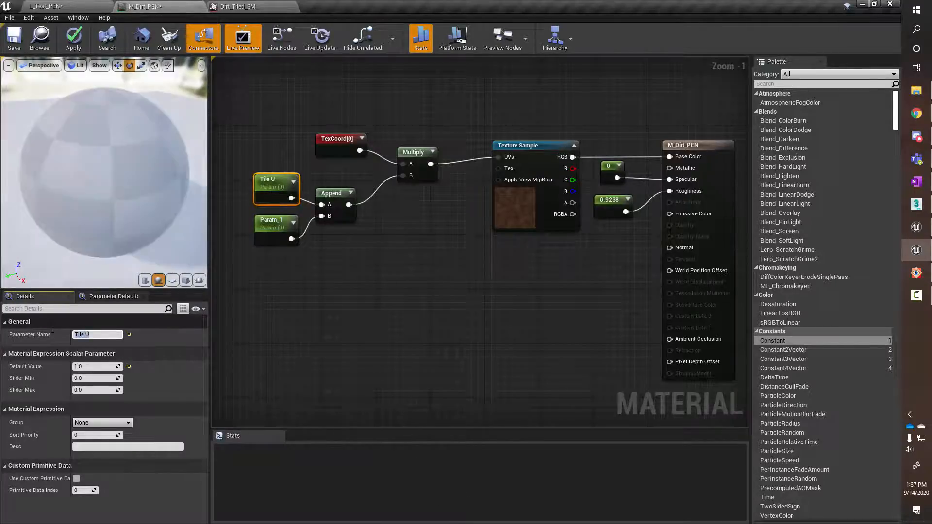
Rename the parameter feeding Append's B input to Tile V
left_click(279, 230)
left_click(105, 334)
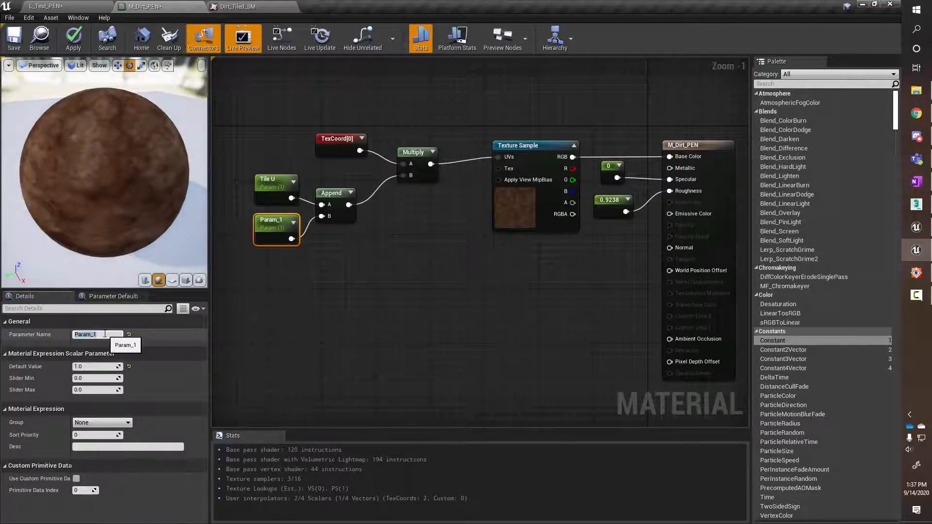
type("Til")
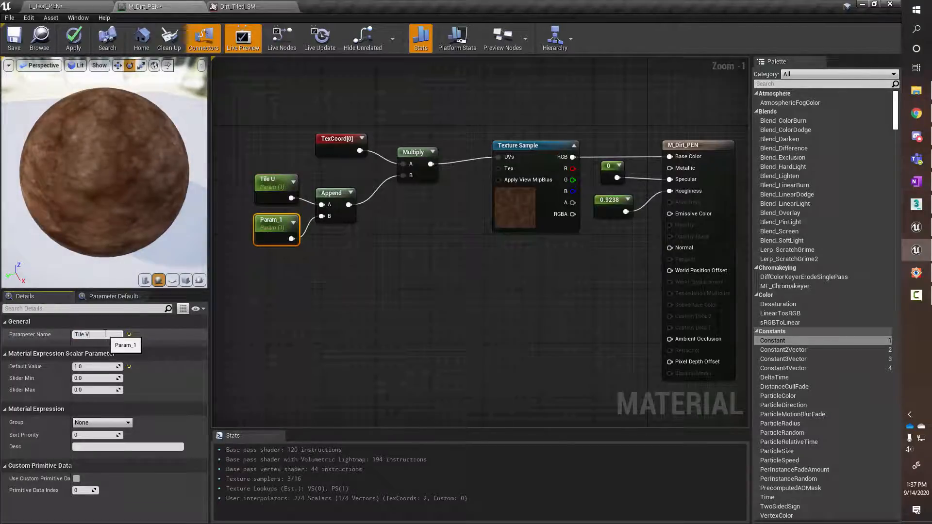
type("e V")
key("Return")
Inspect the default values of the Tile U and Tile V parameters
left_click(275, 185)
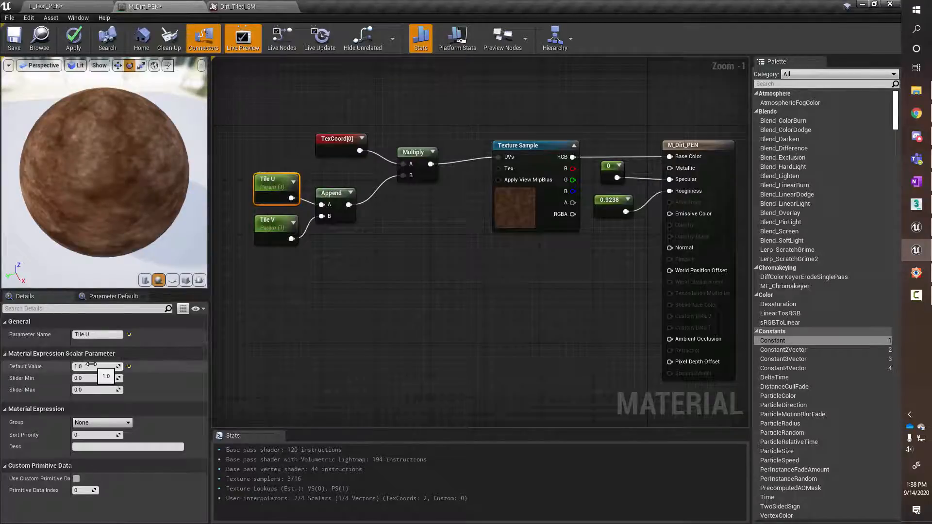
left_click(276, 232)
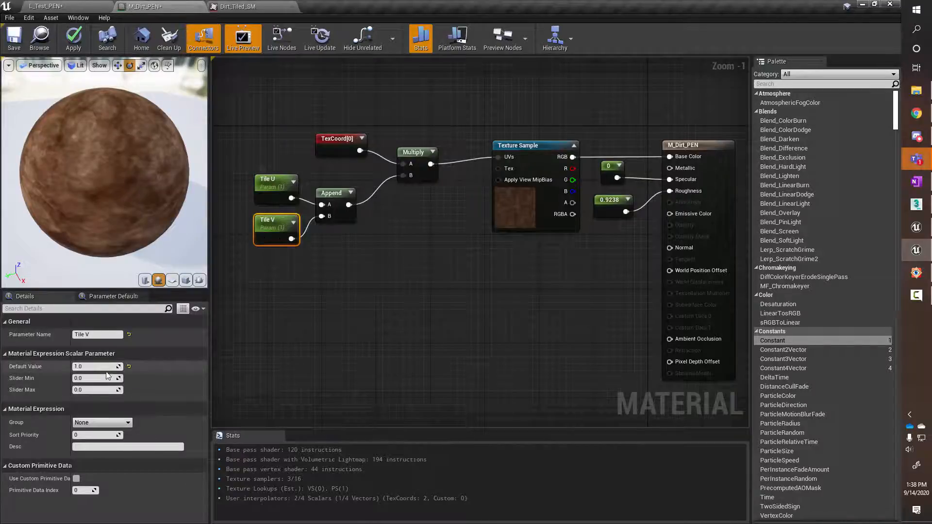
Apply the Tile U and Tile V parameter changes to M_Dirt_PEN and return to the L_Test_PEN level
left_click(266, 180)
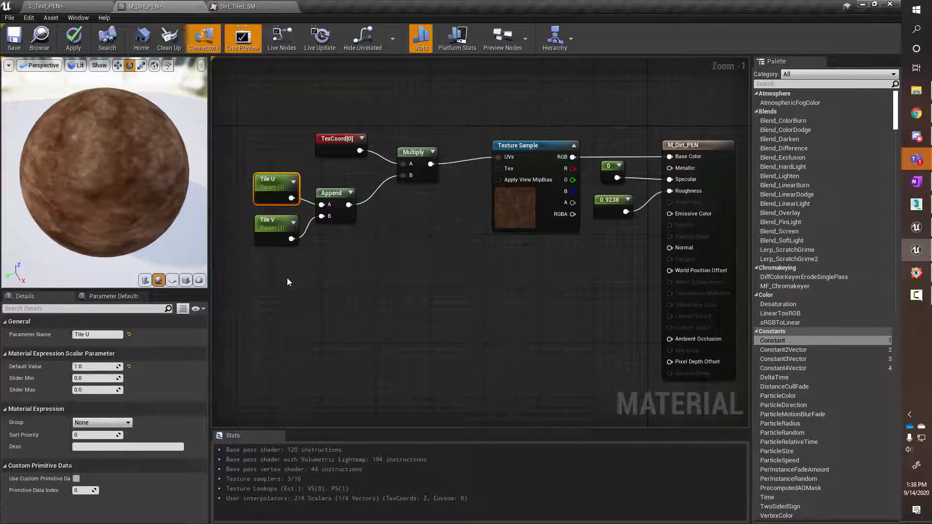
left_click(68, 36)
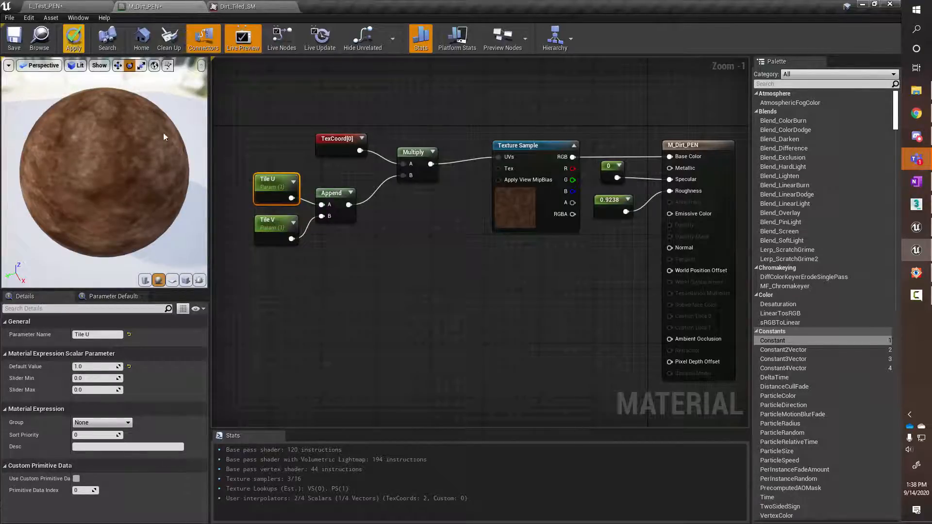
left_click(68, 35)
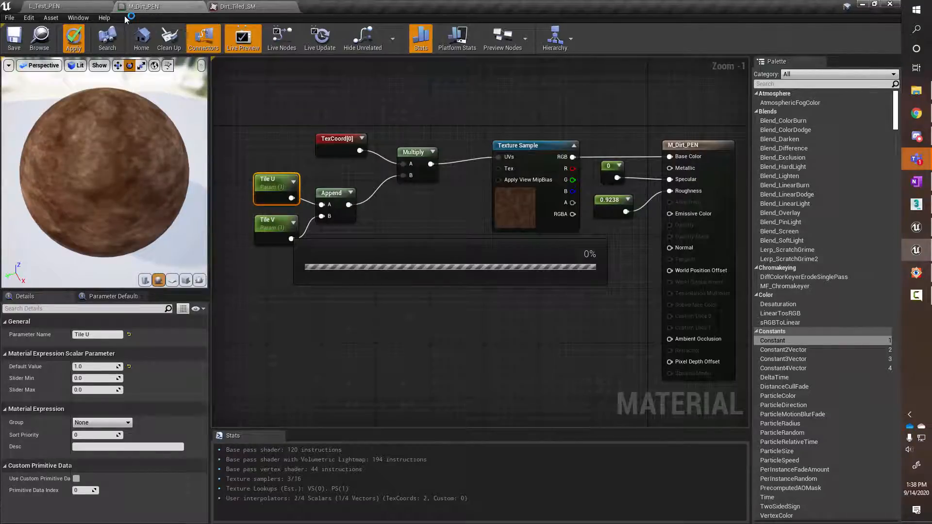
left_click(77, 9)
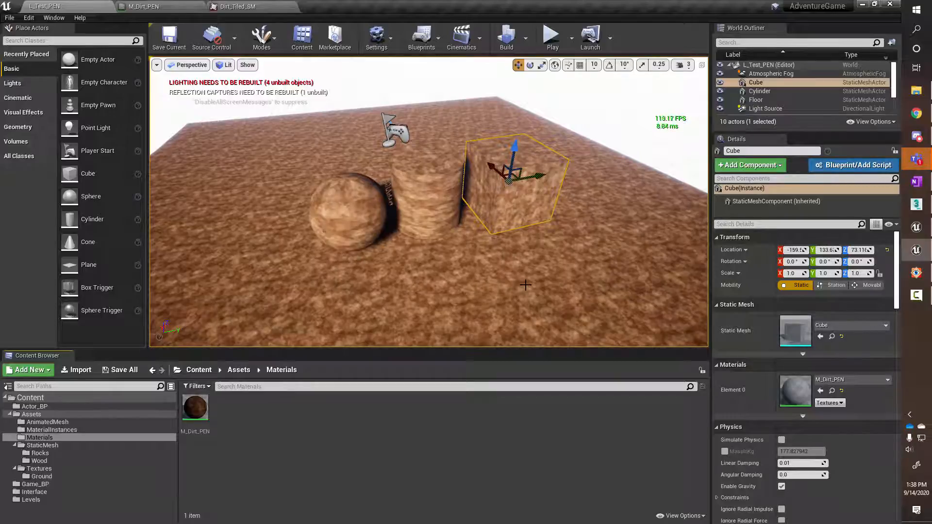
left_click(195, 409)
left_click(163, 7)
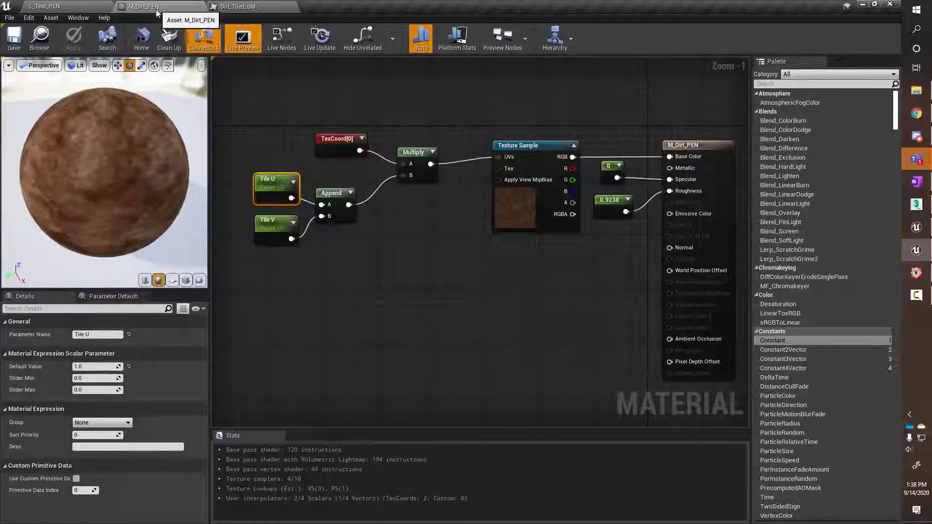
left_click(77, 7)
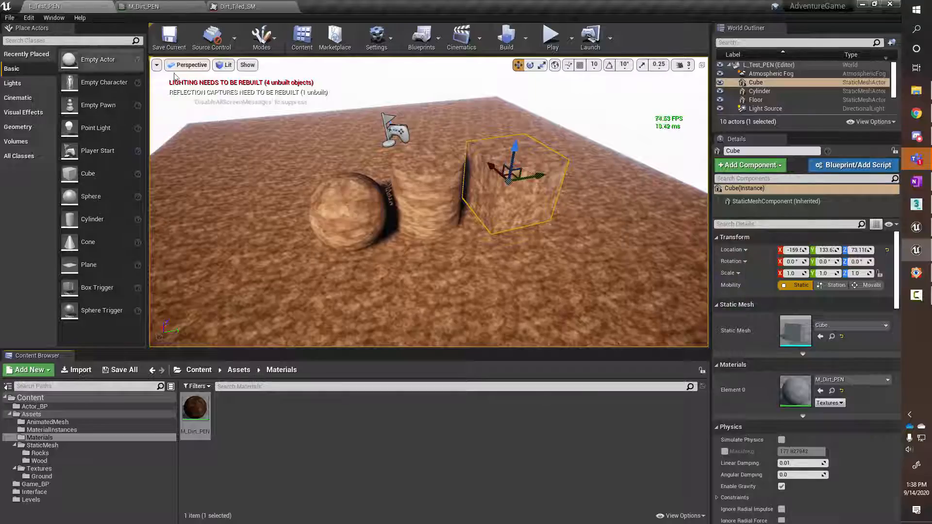
left_click(142, 7)
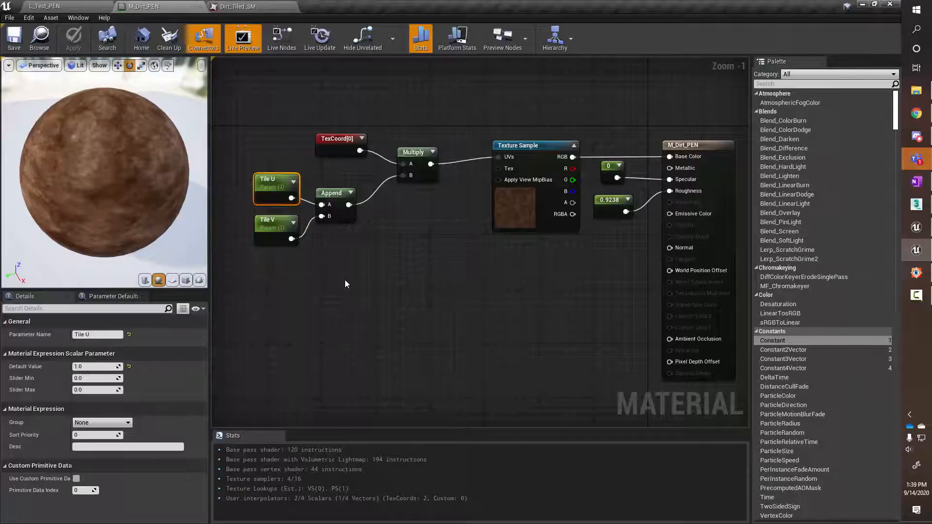
left_click(69, 8)
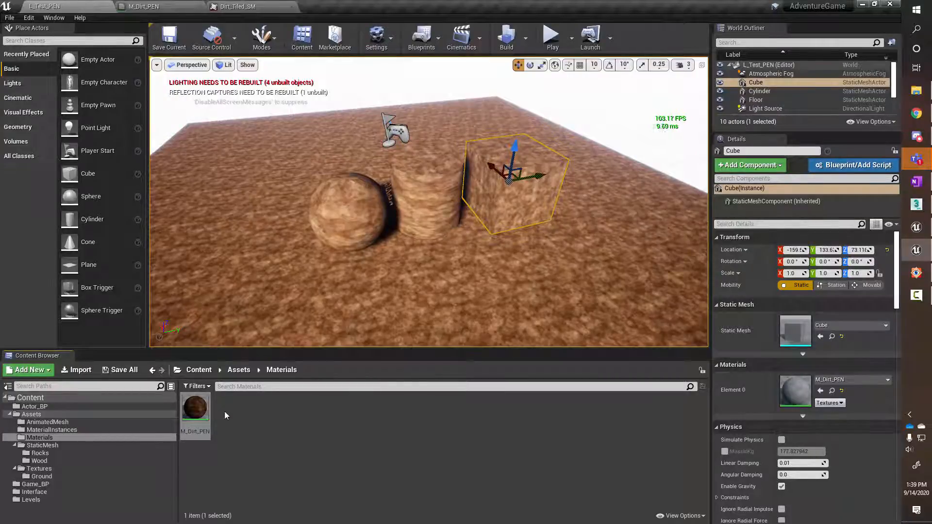
Create a material instance from M_Dirt_PEN and name it MI_Dirt_PEN
left_click(195, 409)
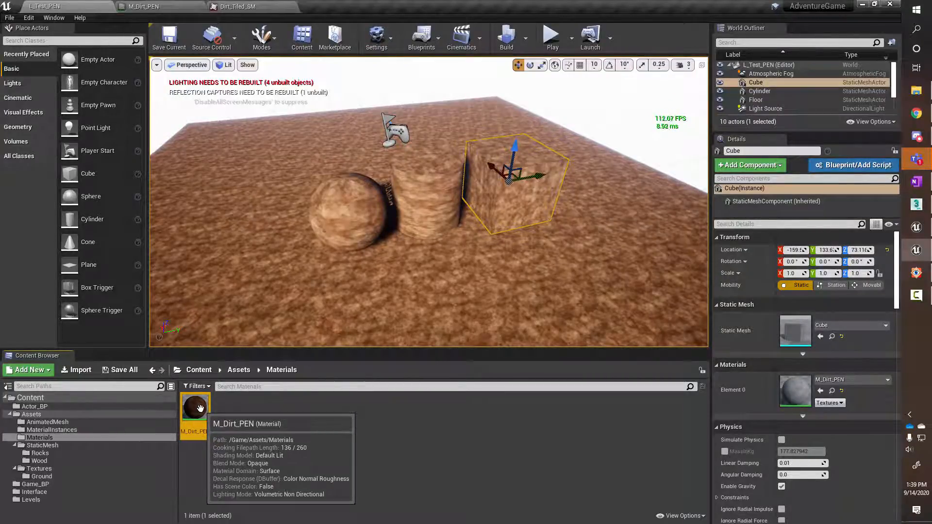
right_click(199, 409)
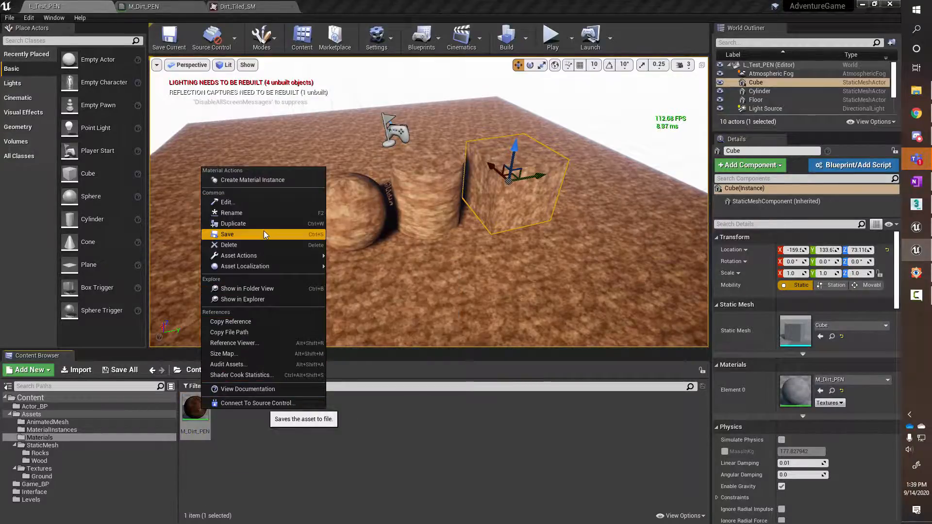
left_click(253, 181)
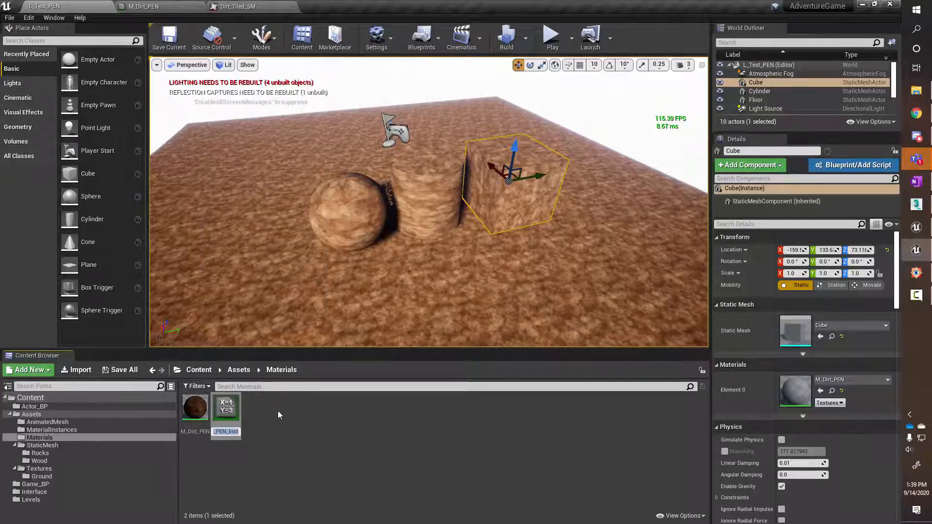
key("End")
key("BackSpace")
key("BackSpace")
key("BackSpace")
key("BackSpace")
key("BackSpace")
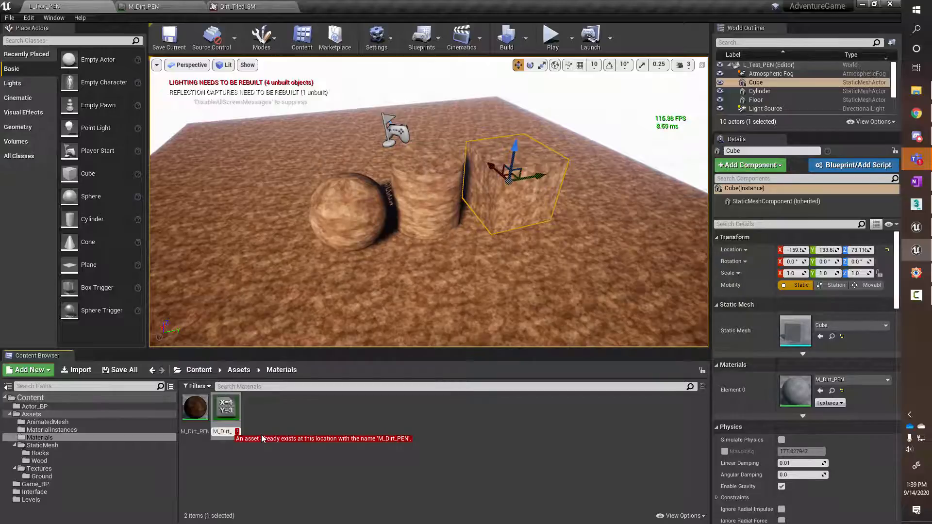
type("I")
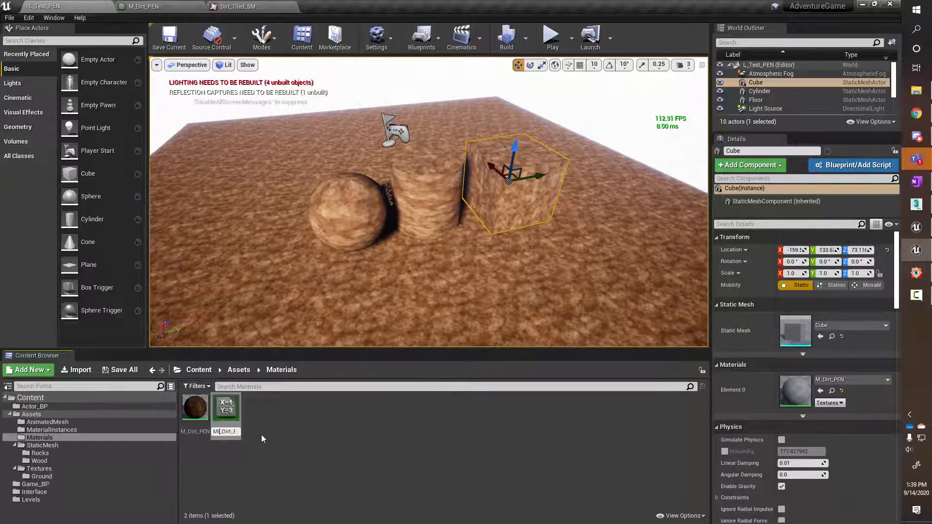
key("Return")
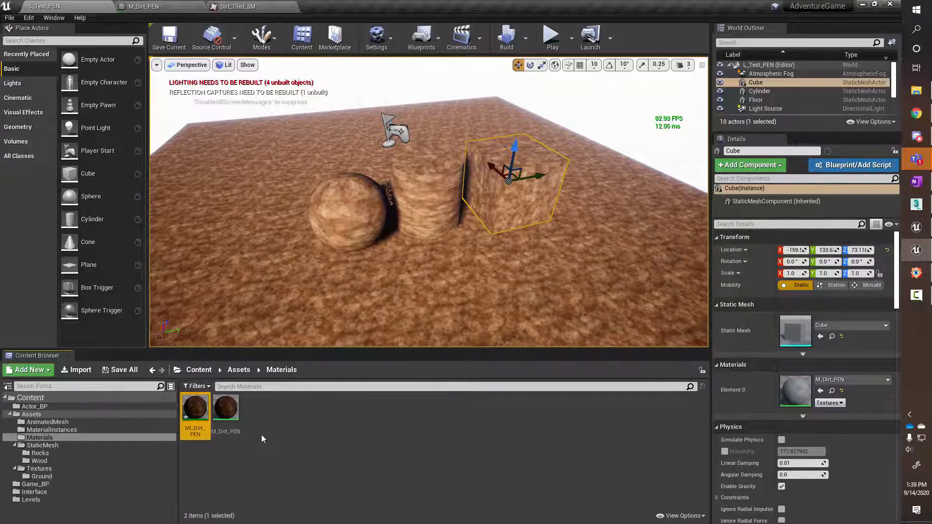
Move MI_Dirt_PEN into the MaterialInstances folder and open that folder
left_click_drag(199, 407, 54, 430)
left_click(77, 445)
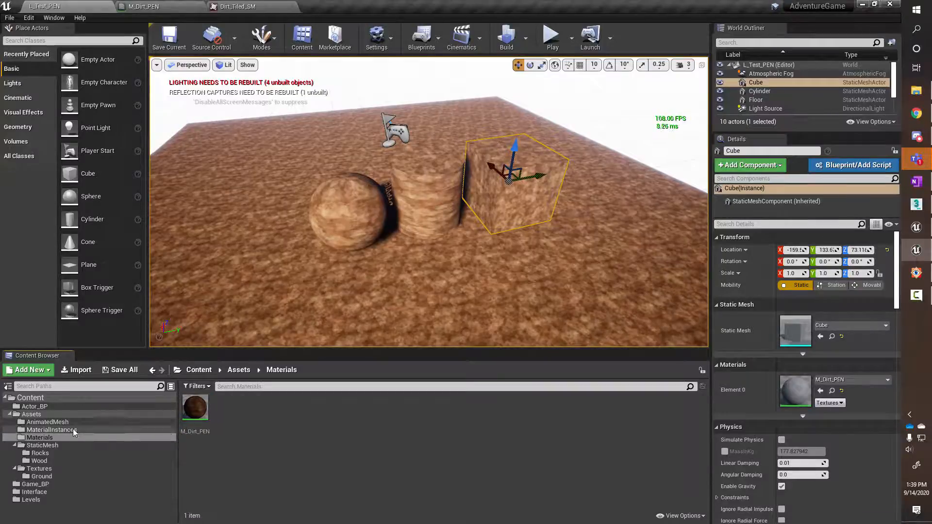
left_click(72, 430)
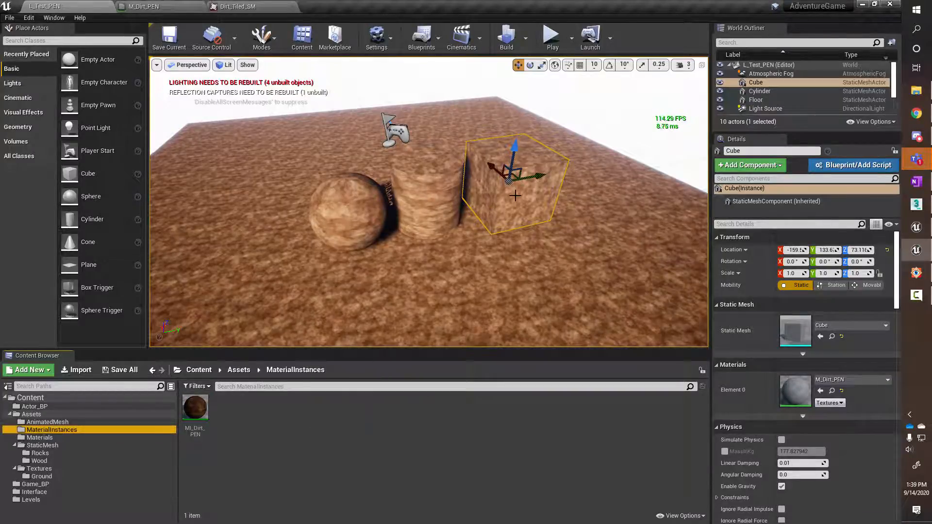
Reset the materials of the cube and the cylinder to their defaults
left_click(841, 391)
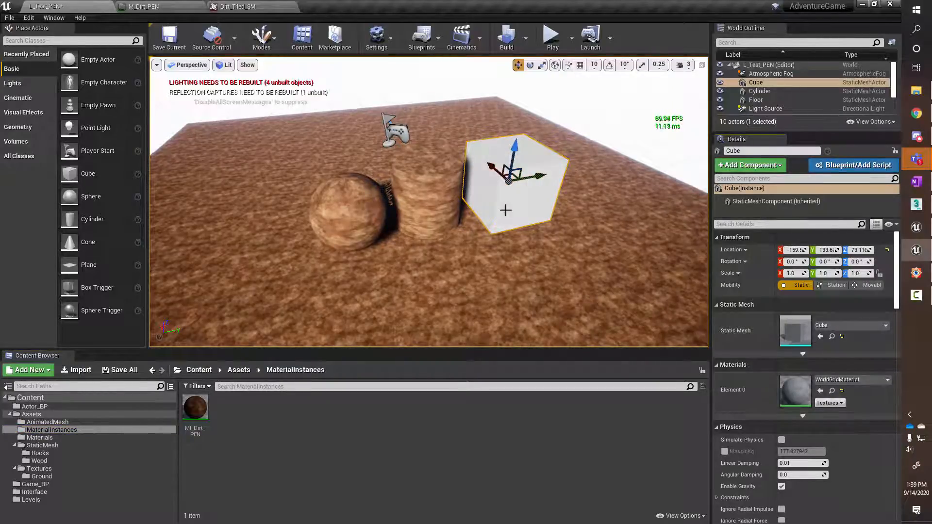
left_click(450, 203)
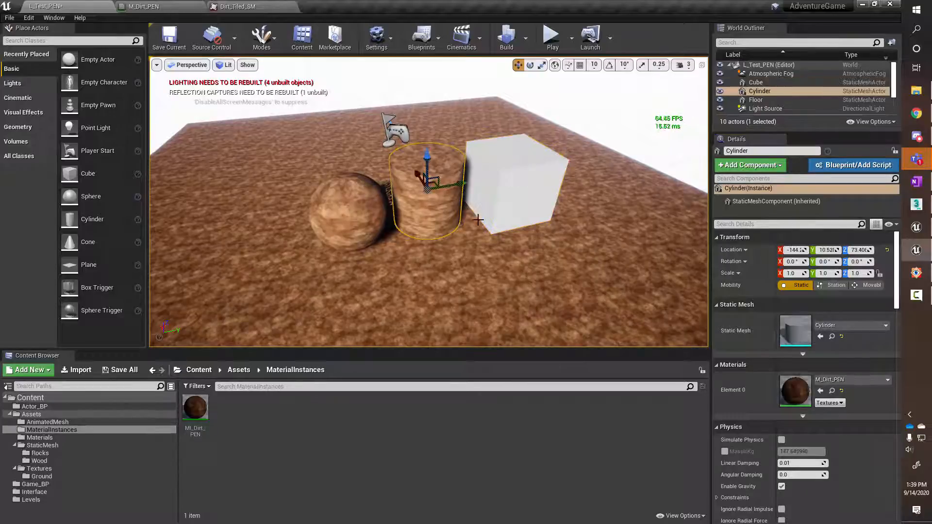
left_click(843, 392)
Assign the MI_Dirt_PEN material instance from the MaterialInstances folder to the cylinder and the cube
scroll(429, 218, "up", 3)
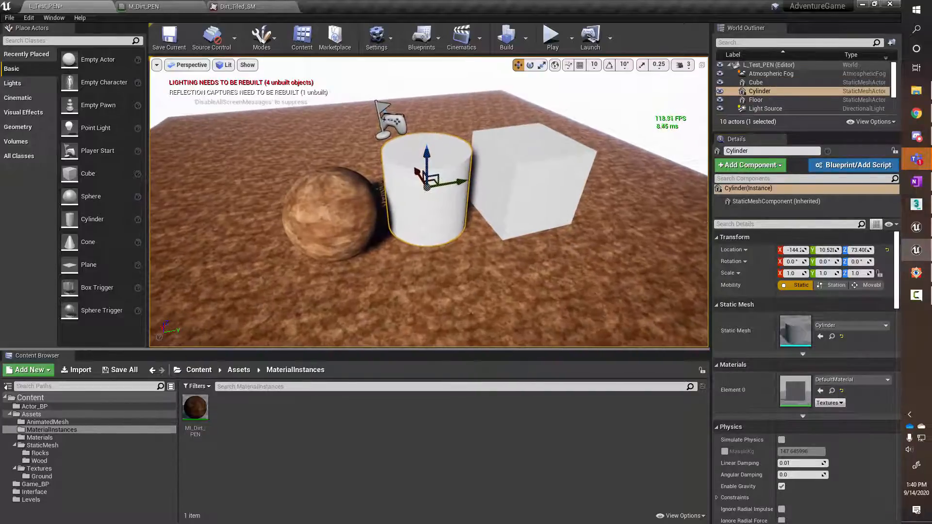
right_click_drag(428, 217, 451, 218)
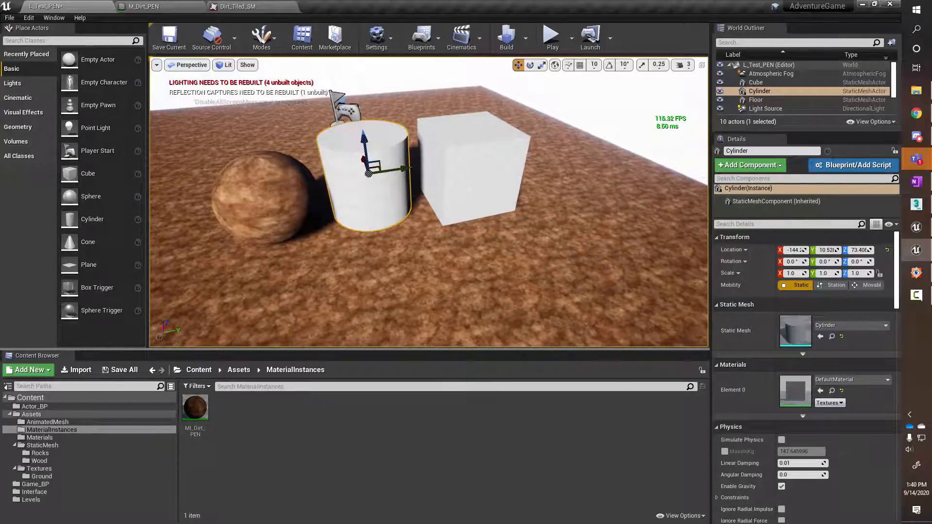
scroll(549, 253, "down", 1)
middle_click_drag(549, 253, 560, 247)
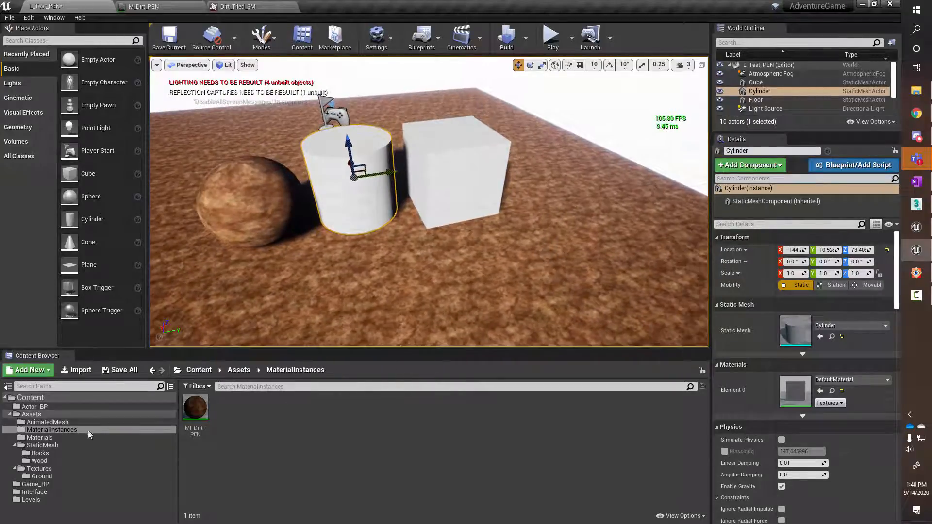
left_click(57, 431)
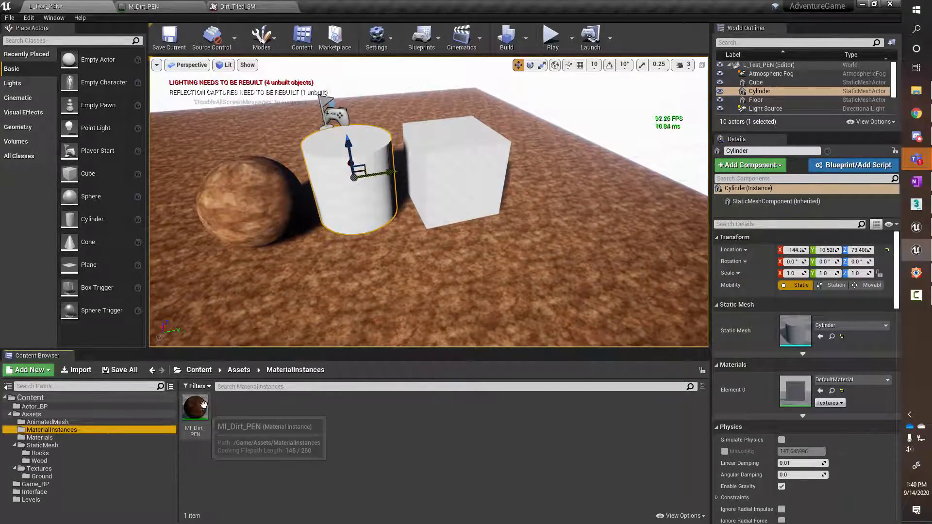
left_click(86, 439)
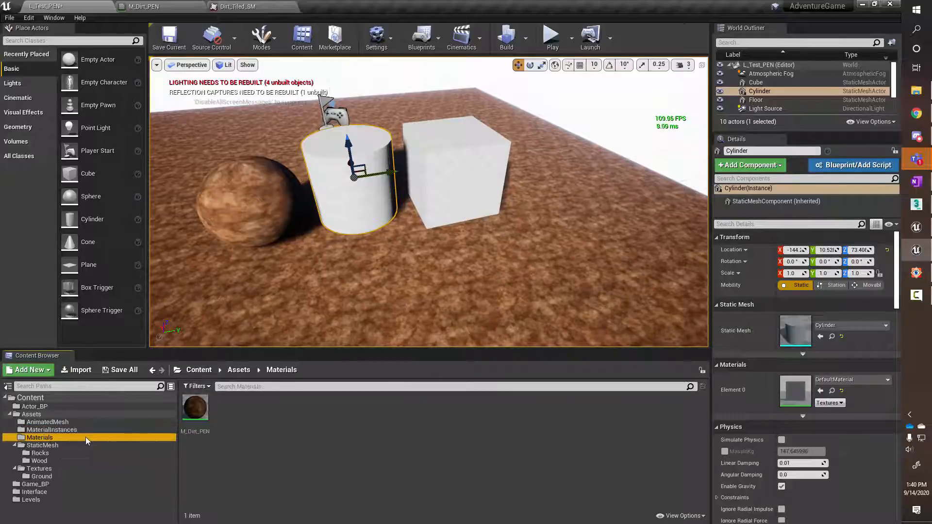
left_click(60, 430)
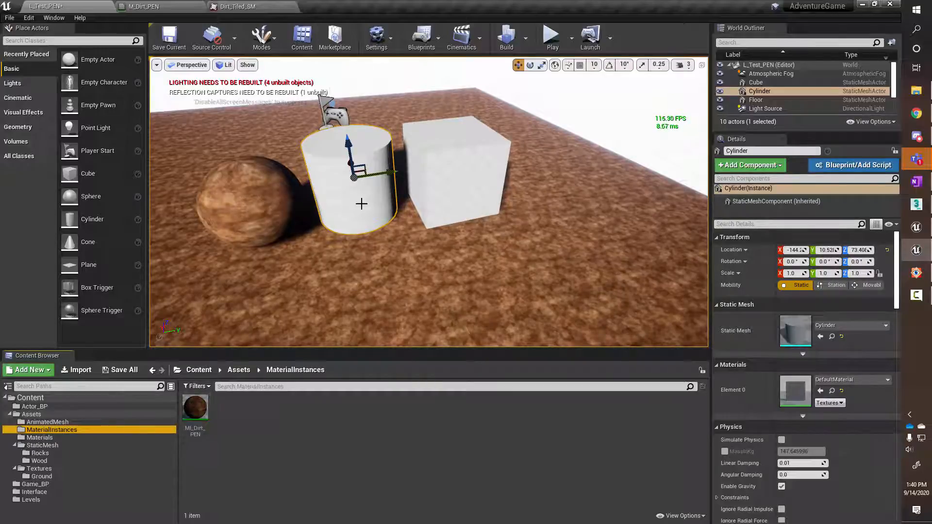
left_click_drag(195, 408, 358, 202)
left_click_drag(195, 409, 442, 204)
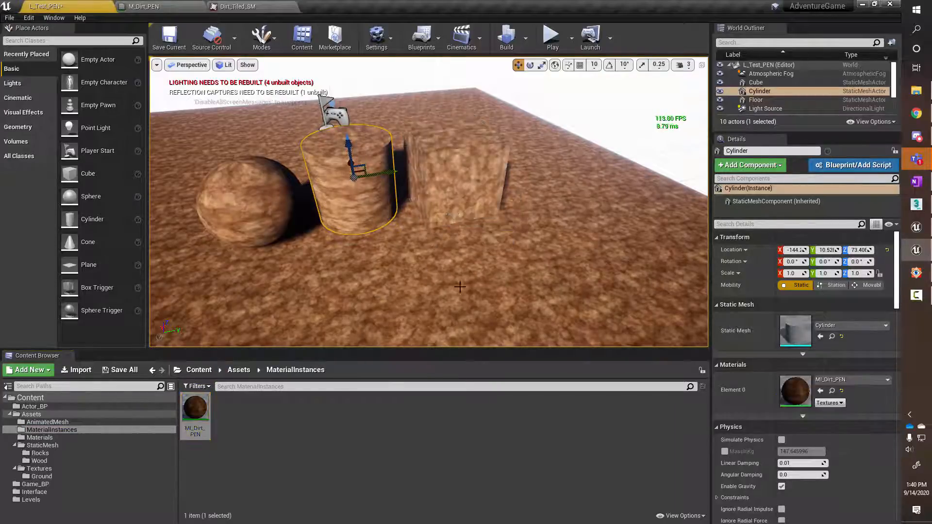
Open the MI_Dirt_PEN instance for editing and arrange the M_Dirt_PEN editor directly beside it
left_click(198, 403)
double_click(198, 403)
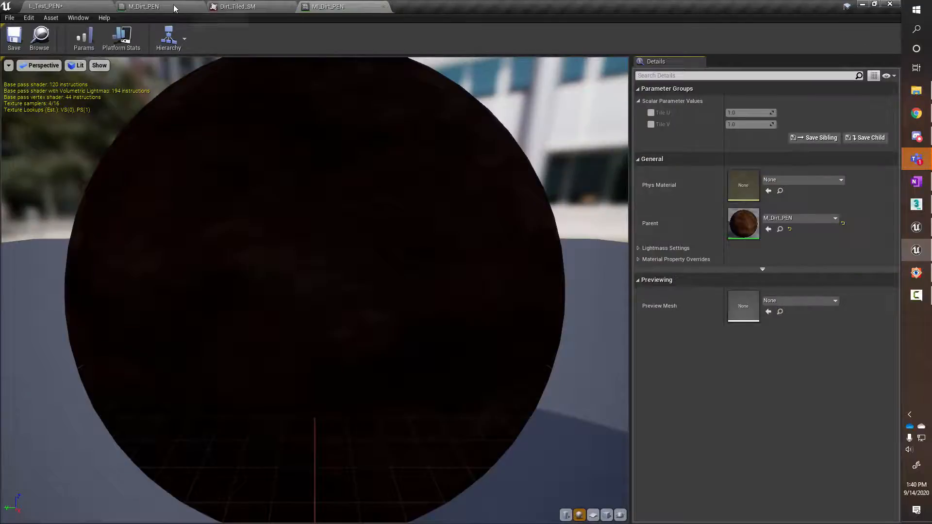
left_click(225, 7)
left_click_drag(226, 8, 262, 7)
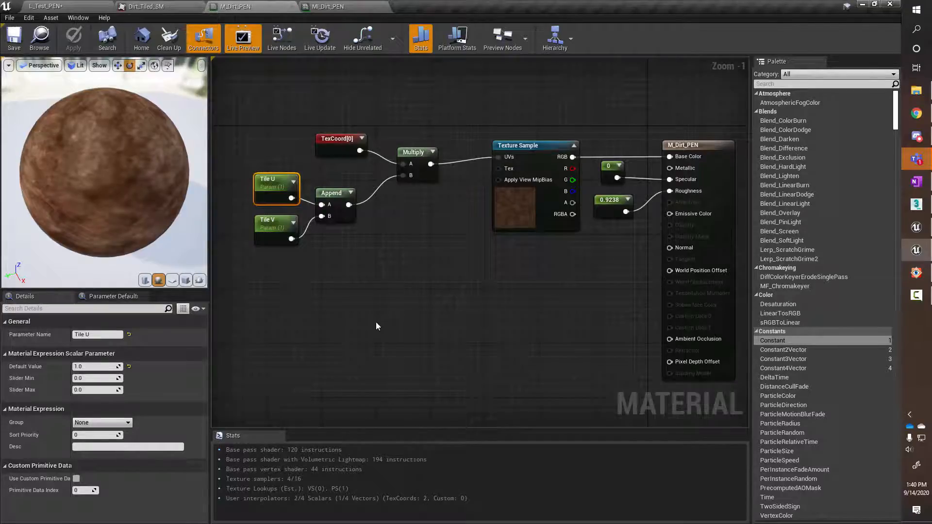
left_click(350, 6)
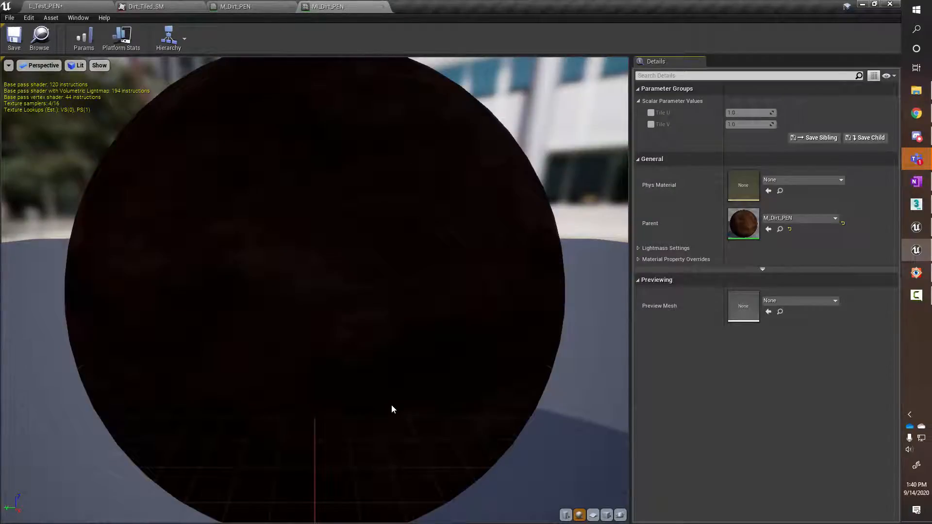
Detach the MI_Dirt_PEN editor into its own floating window, make it taller, and show it over the L_Test_PEN level
scroll(403, 332, "down", 3)
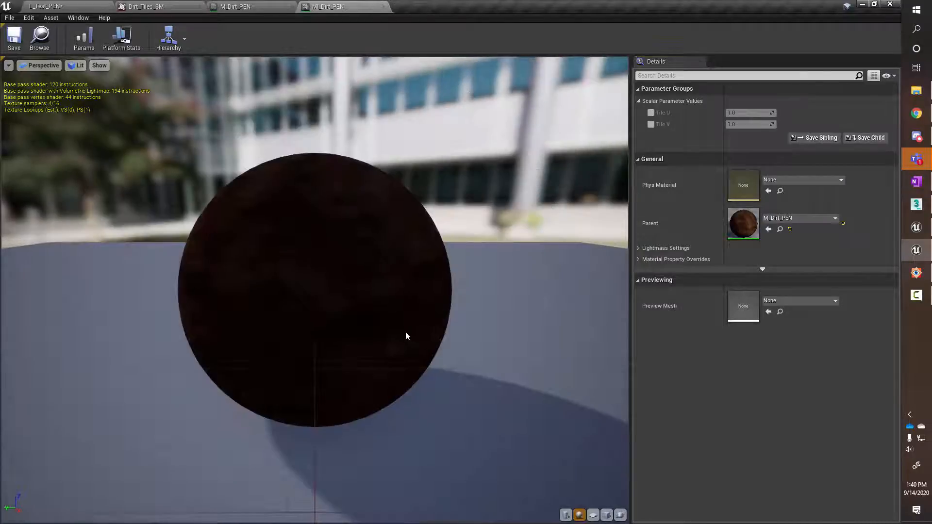
left_click_drag(406, 332, 354, 323)
scroll(282, 291, "up", 3)
scroll(355, 324, "down", 1)
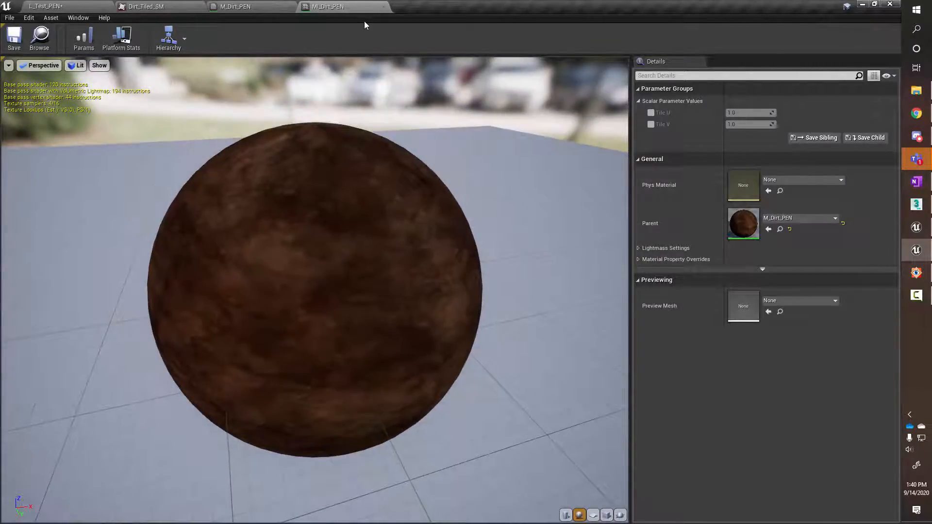
left_click_drag(335, 6, 516, 72)
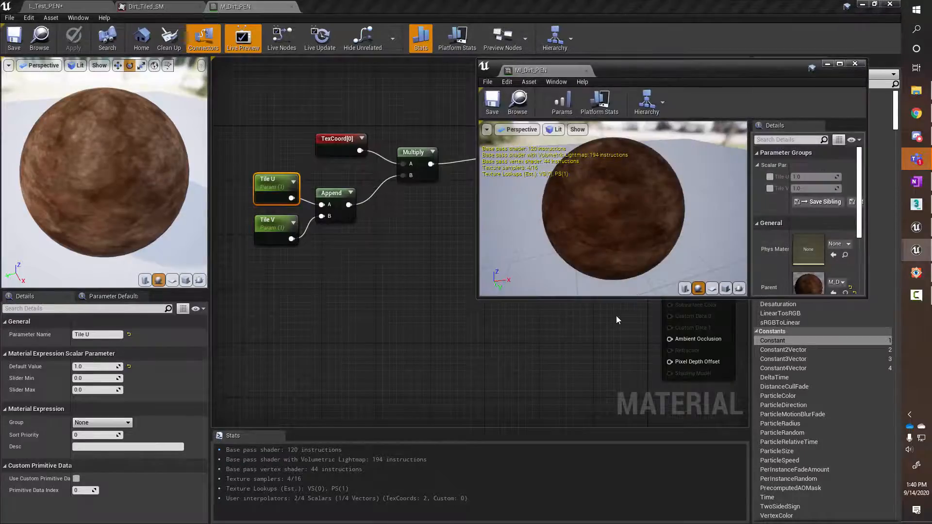
left_click_drag(630, 299, 631, 346)
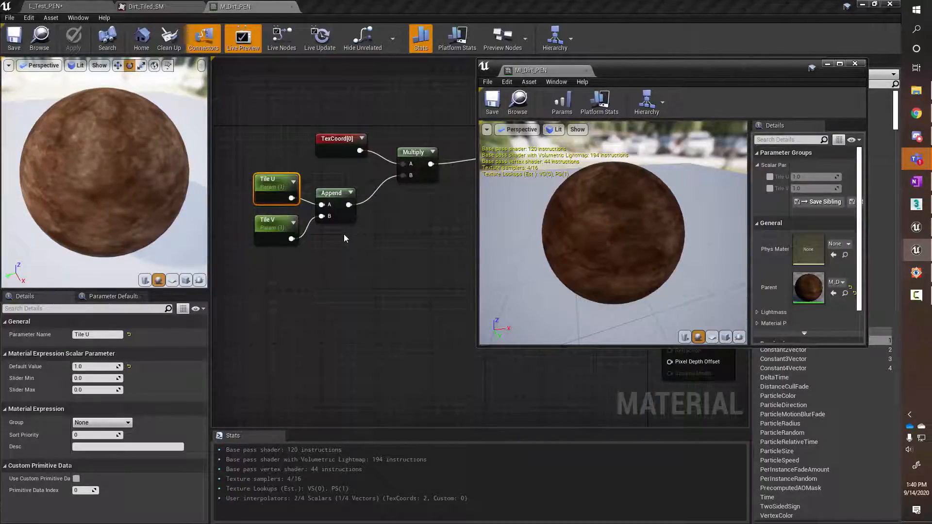
left_click(74, 7)
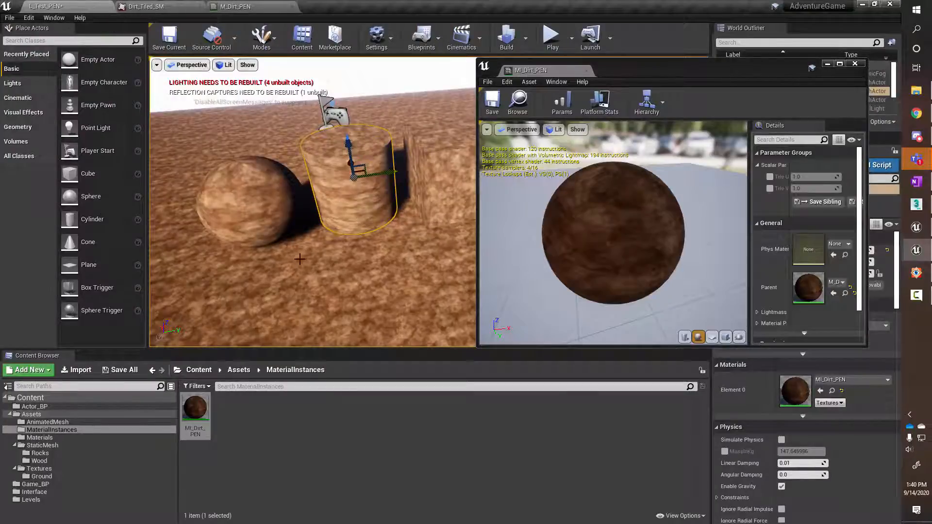
left_click(244, 6)
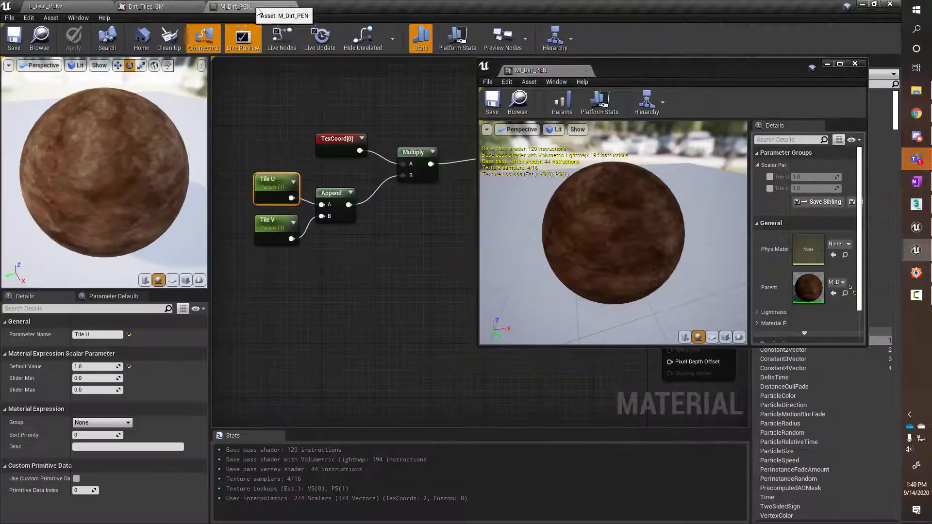
left_click(73, 7)
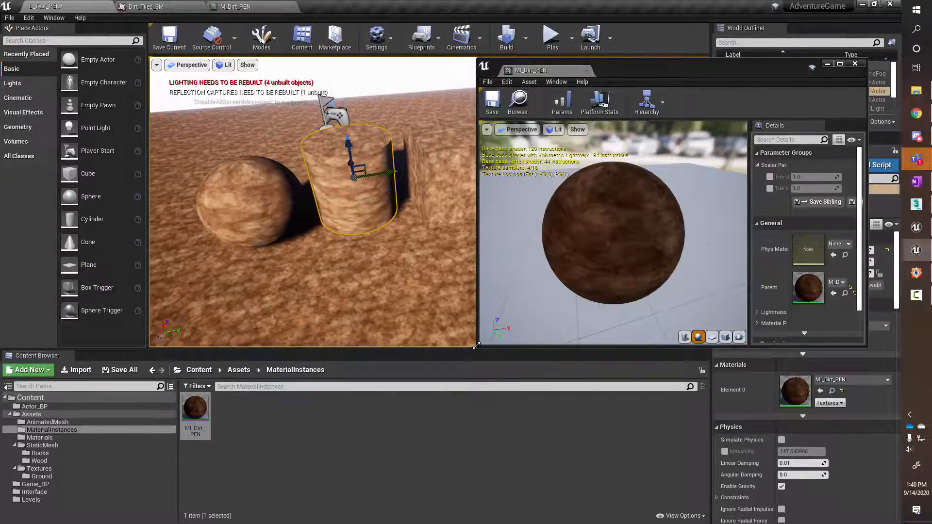
Enlarge the floating MI_Dirt_PEN window and select the Tile U and Tile V nodes in the M_Dirt_PEN graph
left_click_drag(479, 348, 442, 363)
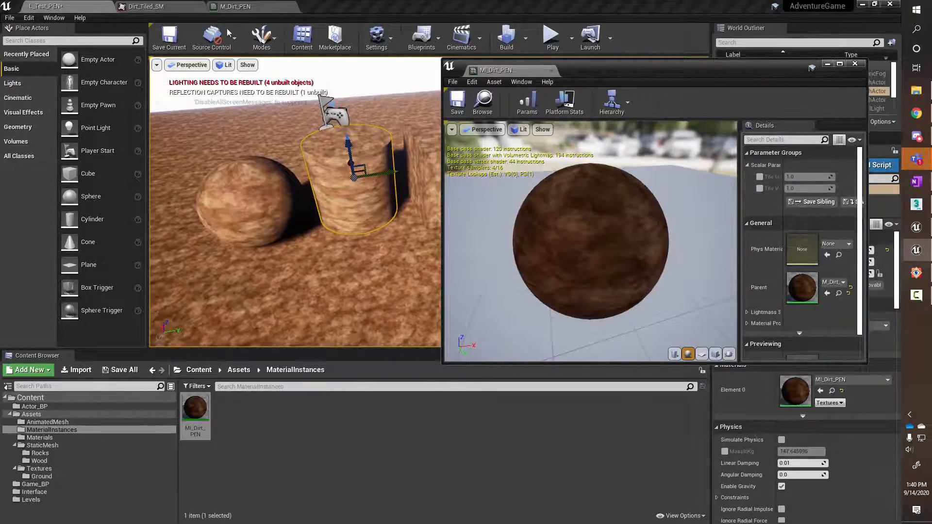
left_click(237, 7)
left_click_drag(245, 228, 262, 253)
left_click_drag(241, 138, 311, 256)
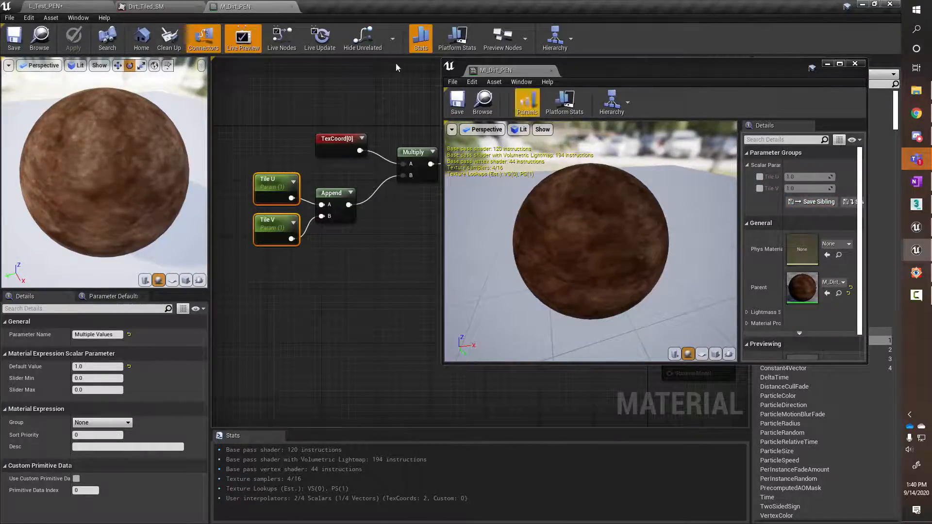
left_click(72, 5)
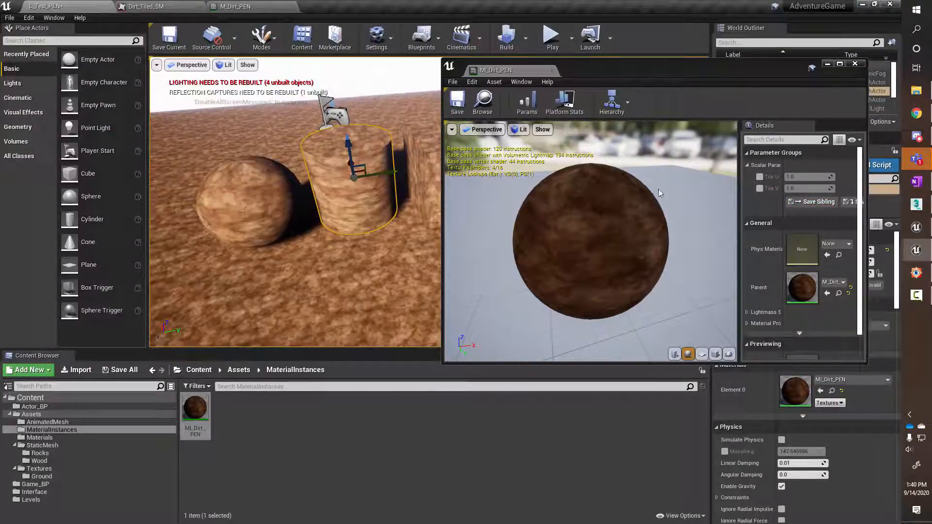
Enable the Tile U and Tile V overrides in MI_Dirt_PEN and set them to about 1.98 and 1.51
left_click(759, 177)
left_click(760, 189)
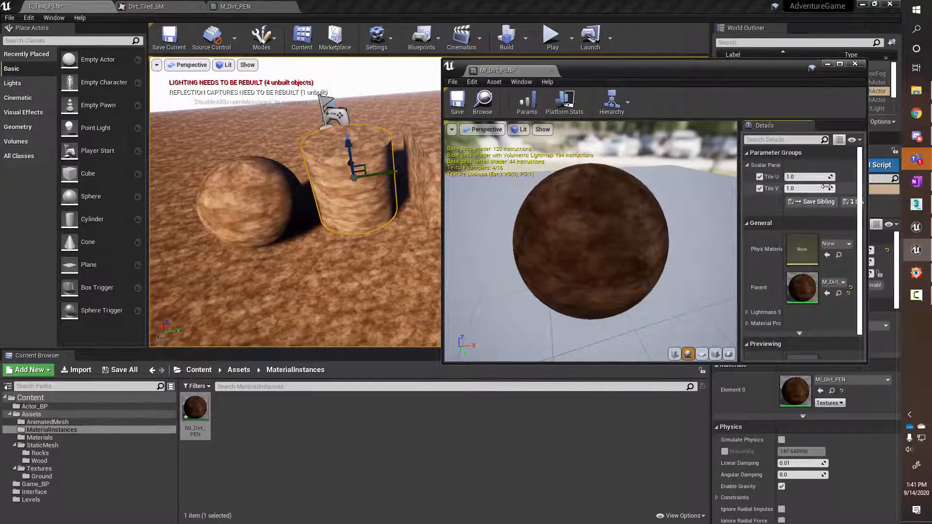
mouse_move(402, 228)
right_mouse_down()
mouse_move(346, 228)
mouse_move(426, 230)
mouse_move(381, 228)
mouse_move(396, 229)
right_mouse_up()
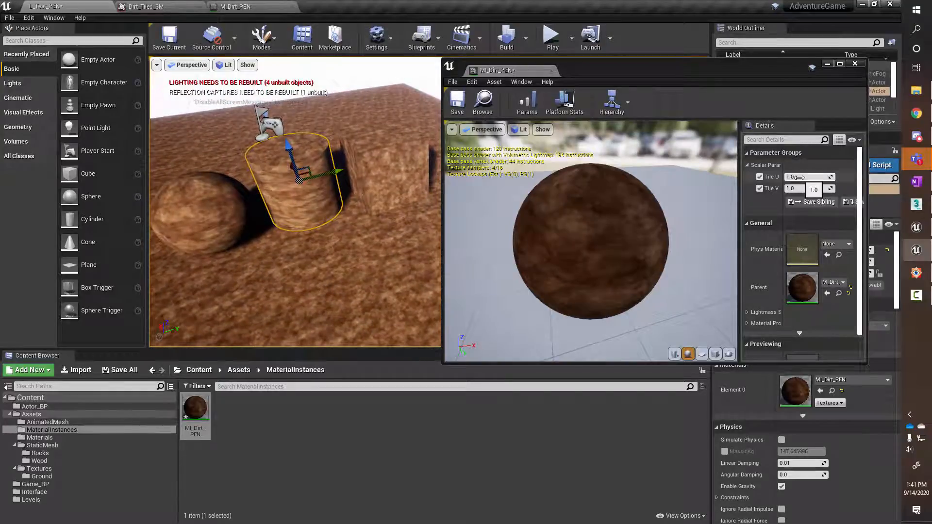
mouse_move(808, 177)
left_mouse_down()
mouse_move(827, 176)
mouse_move(816, 176)
mouse_move(815, 188)
mouse_move(828, 188)
mouse_move(801, 177)
mouse_move(821, 176)
left_mouse_up()
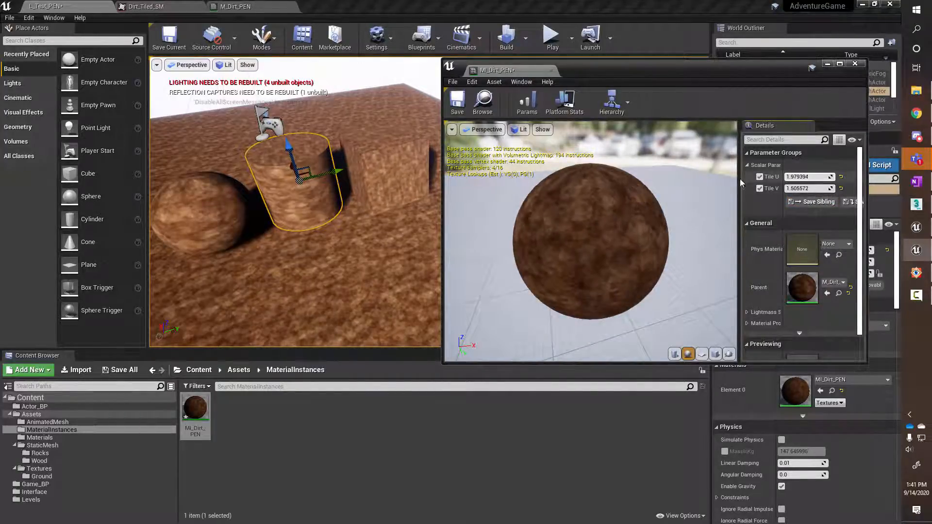
left_click(251, 6)
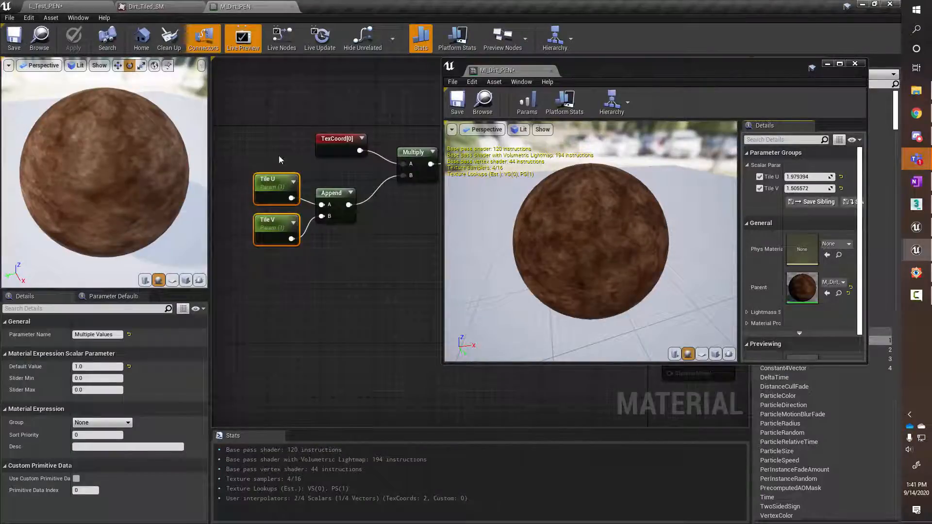
left_click(165, 7)
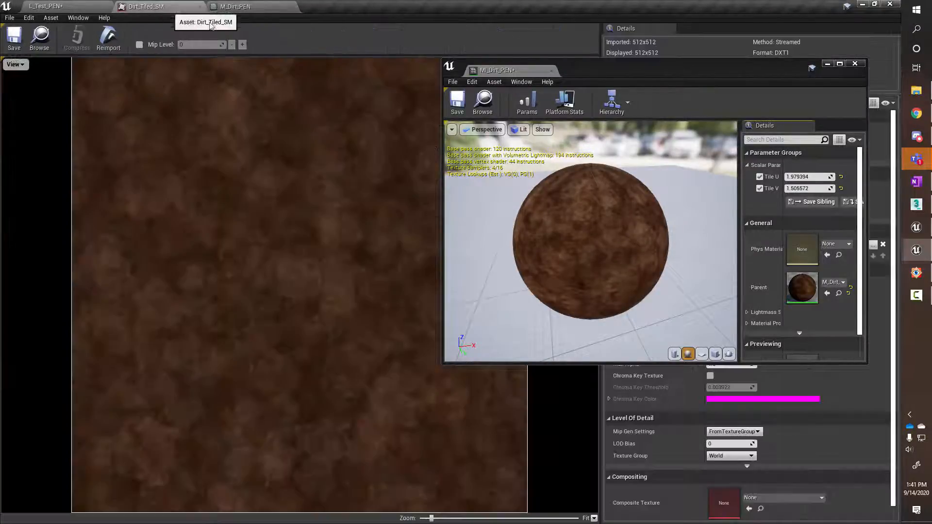
left_click(92, 7)
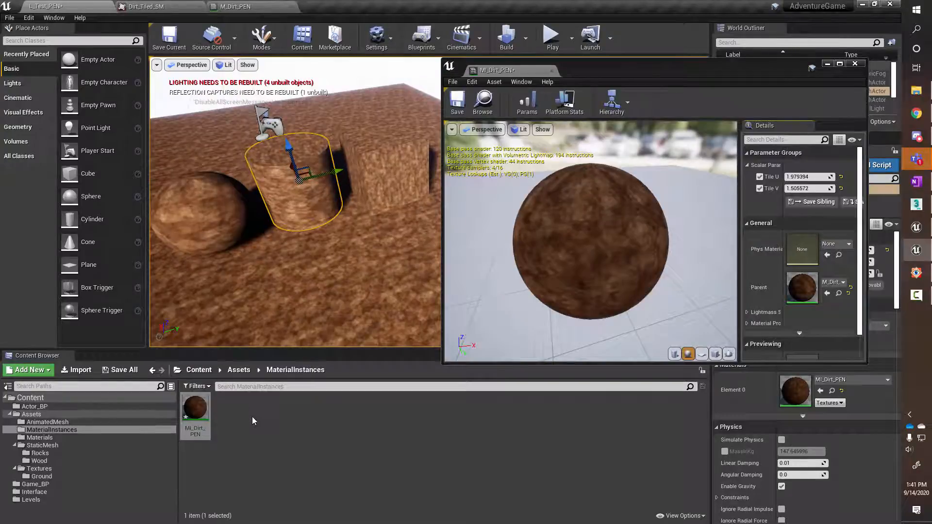
Duplicate the MI_Dirt_PEN material instance and name the copy MI_Dirt_02_PEN
right_click(188, 412)
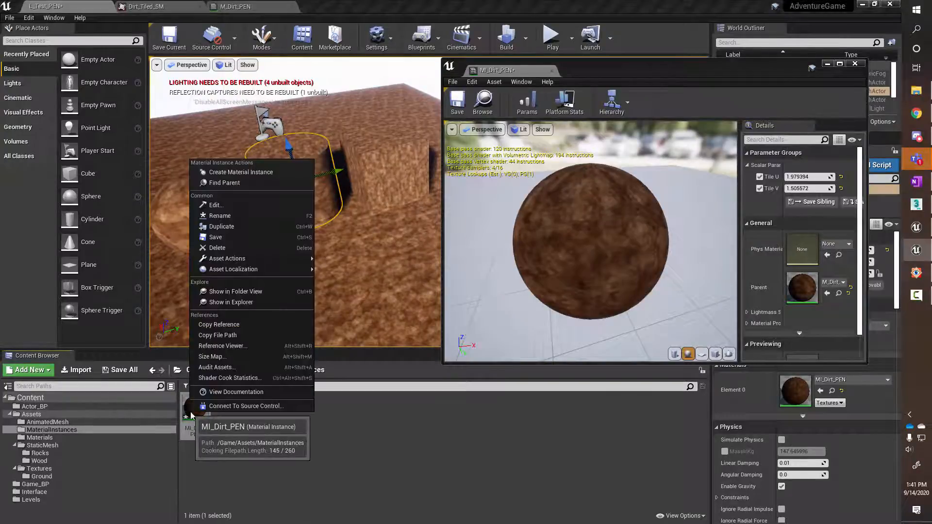
left_click(250, 226)
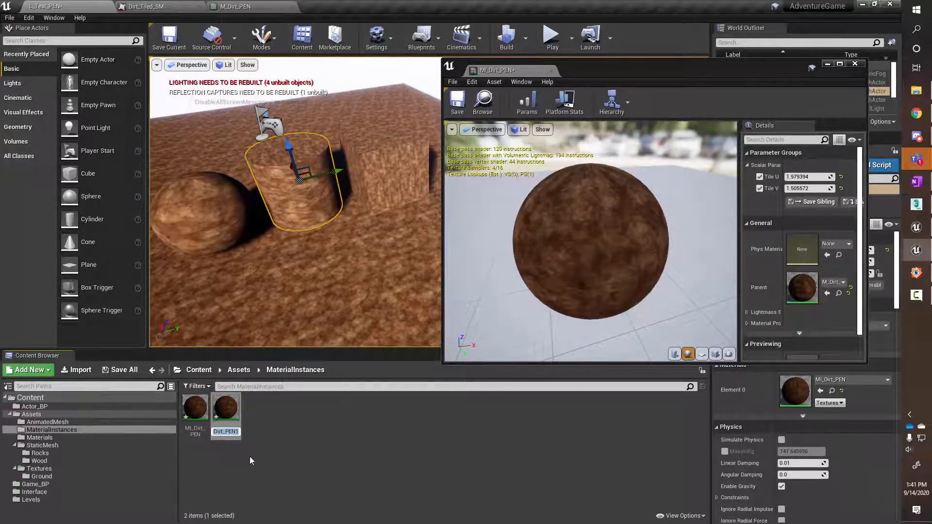
type("MI_Dirt_PEN")
key("Home")
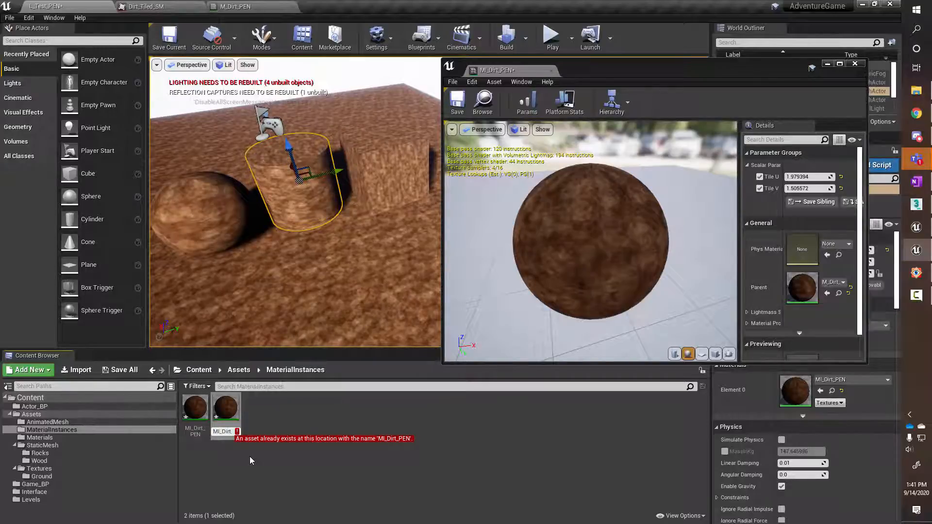
type("_")
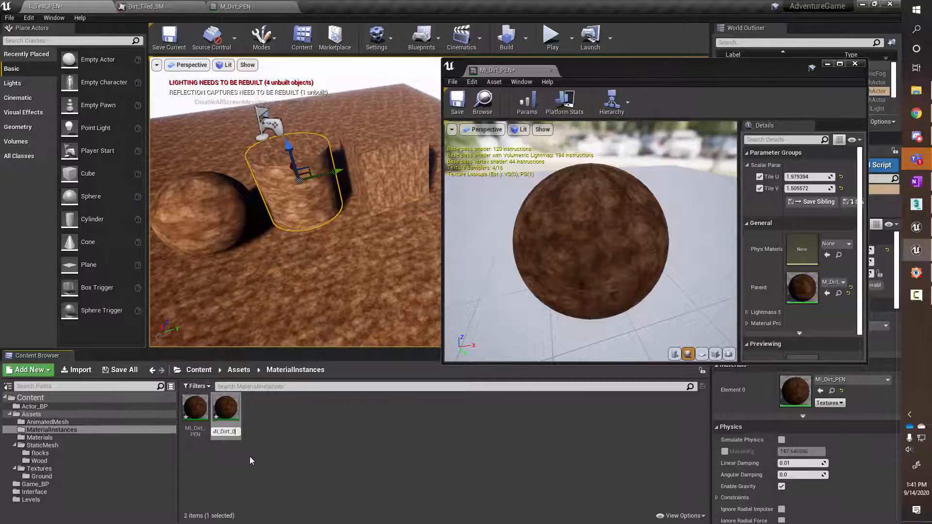
type("02")
key("Return")
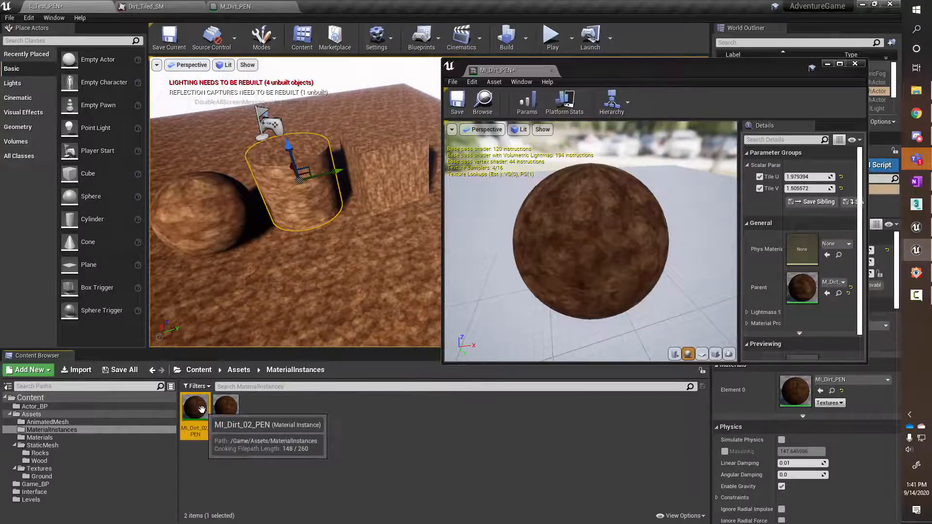
Apply MI_Dirt_02_PEN to the level's floor and set the instance's Tile U to about 1.96 and Tile V to about 1.90
left_click_drag(194, 408, 283, 307)
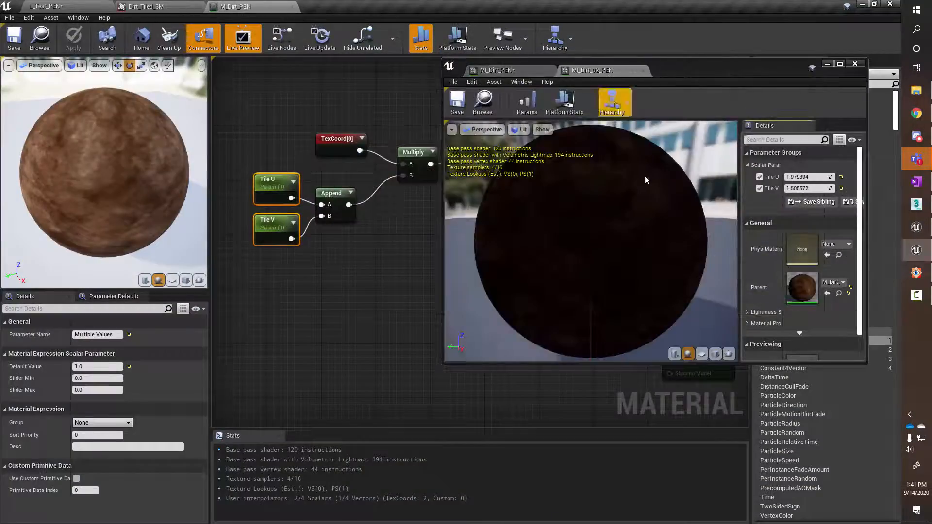
left_click_drag(808, 176, 767, 176)
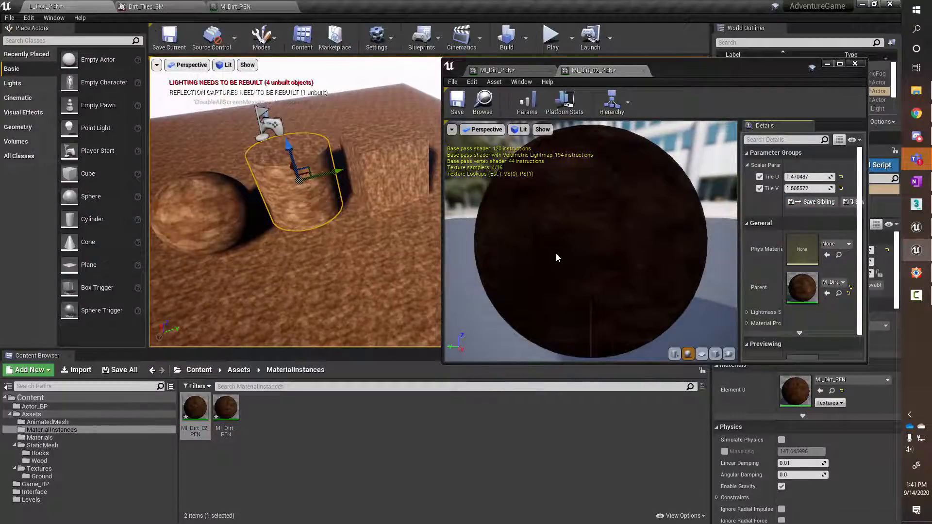
mouse_move(556, 258)
right_mouse_down()
mouse_move(557, 214)
mouse_move(557, 255)
right_mouse_up()
left_click_drag(556, 258, 650, 265)
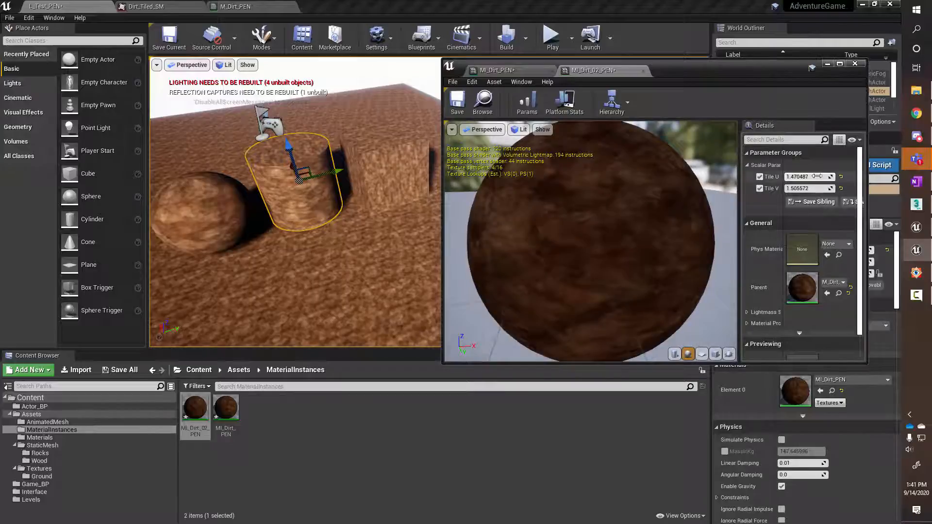
left_click_drag(808, 177, 832, 188)
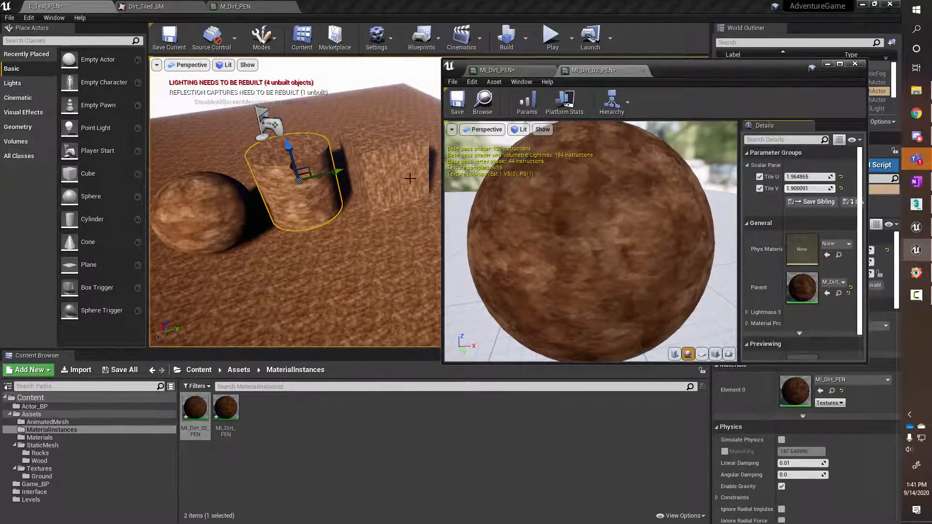
Set MI_Dirt_PEN's Tile U to about 1.96 and Tile V to about 1.80, and save both material instances
left_click(531, 71)
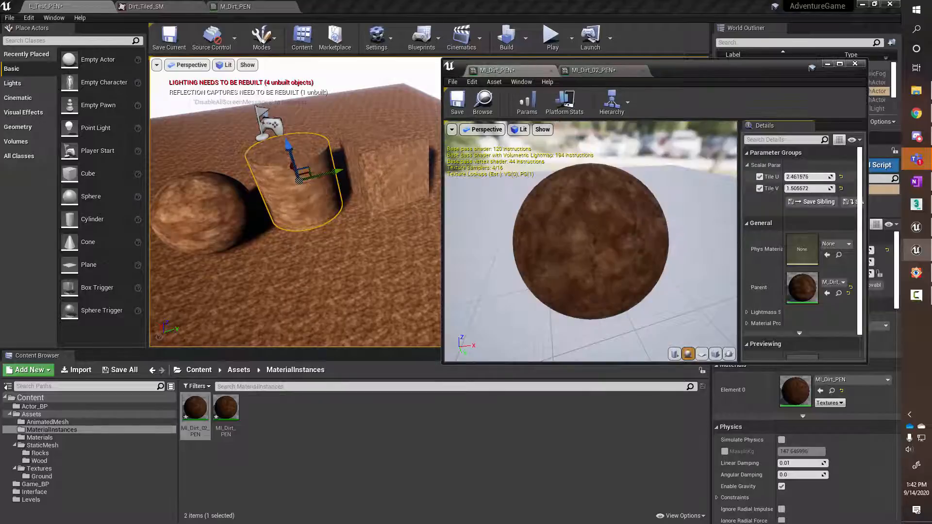
left_click_drag(808, 176, 789, 177)
left_click_drag(806, 177, 820, 189)
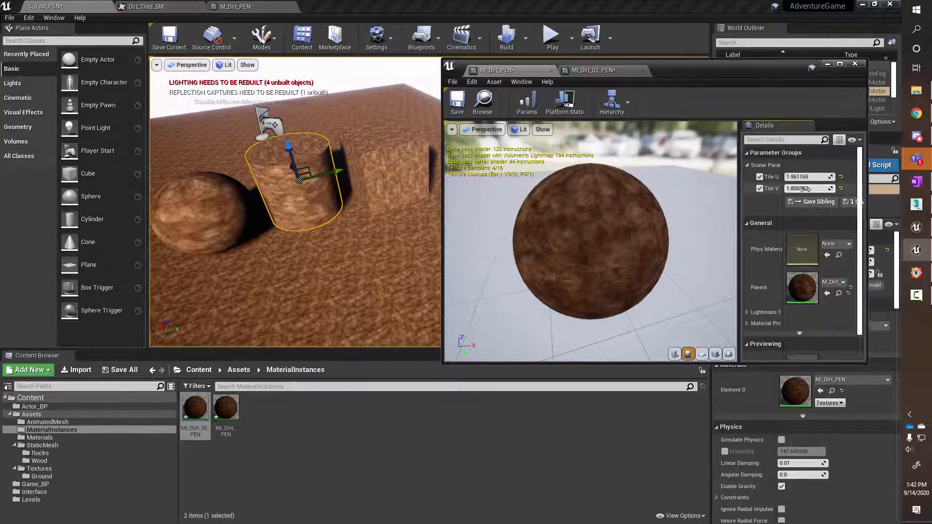
left_click(278, 442)
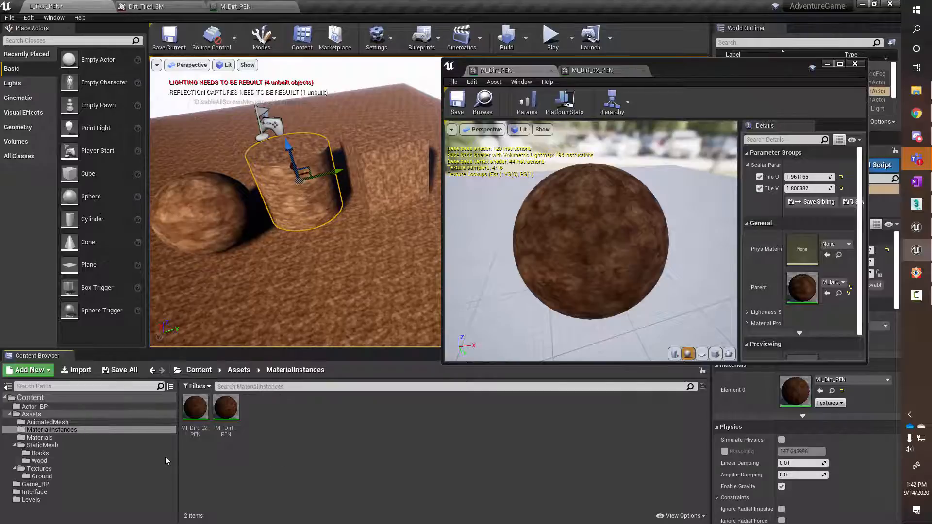
Review the parent material M_Dirt_PEN in the Materials folder and in its node graph, and return to the L_Test_PEN level
left_click(44, 437)
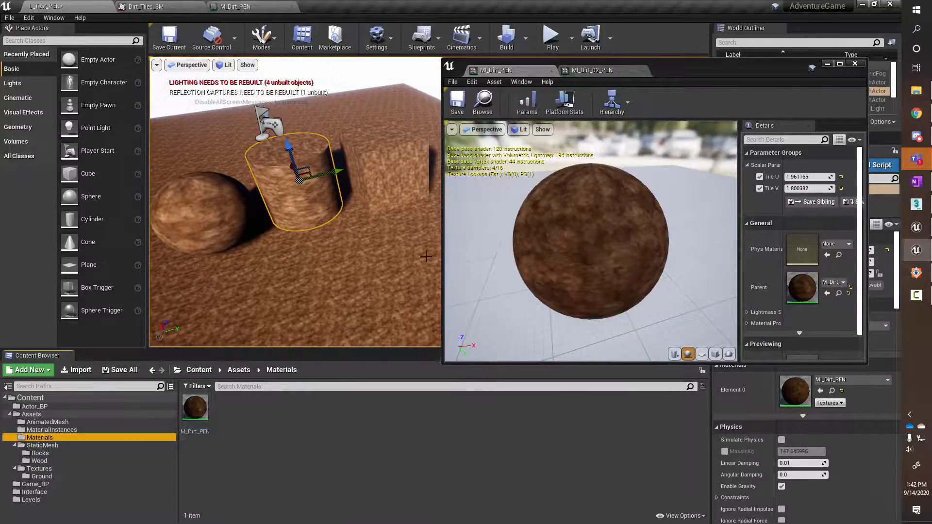
left_click(235, 6)
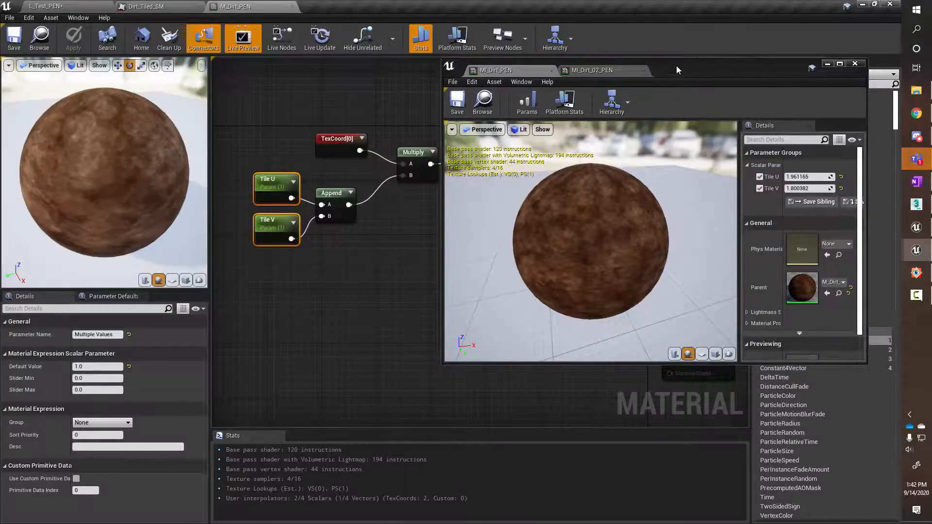
mouse_move(671, 71)
left_mouse_down()
mouse_move(681, 84)
mouse_move(683, 73)
left_mouse_up()
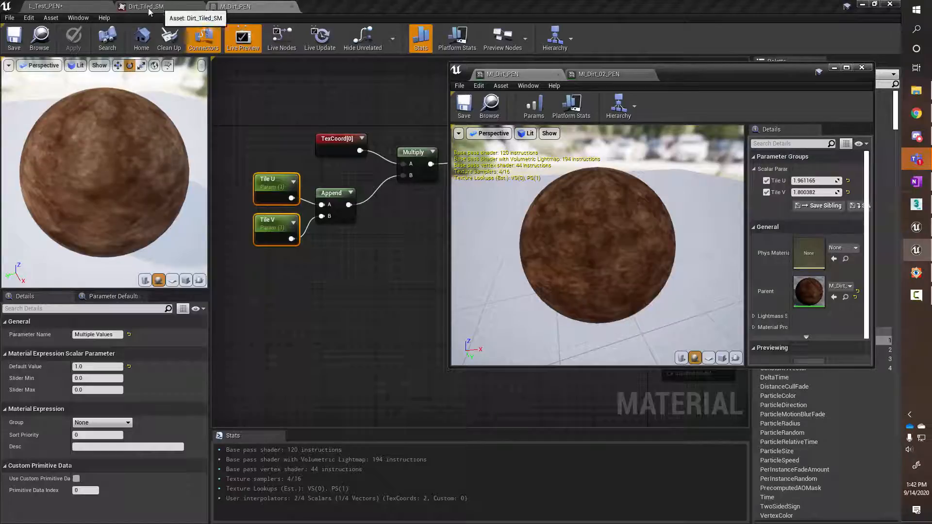
left_click(47, 7)
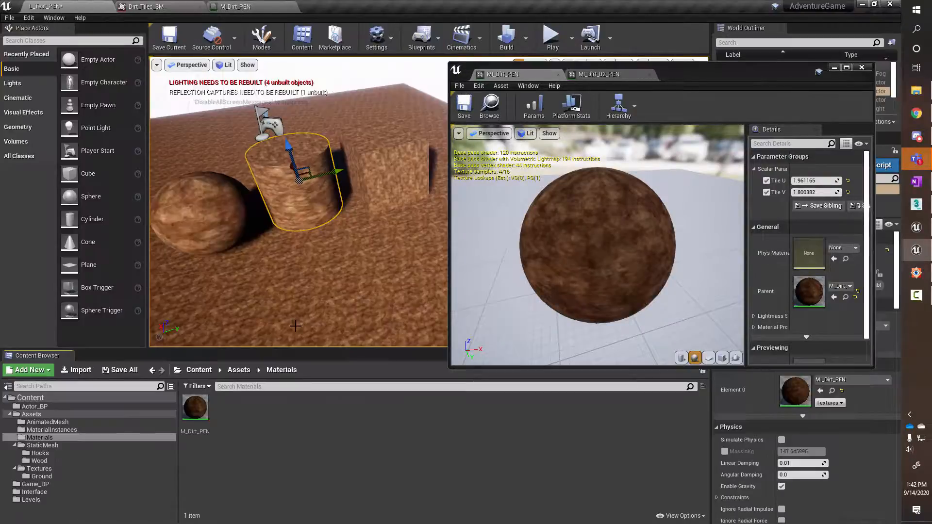